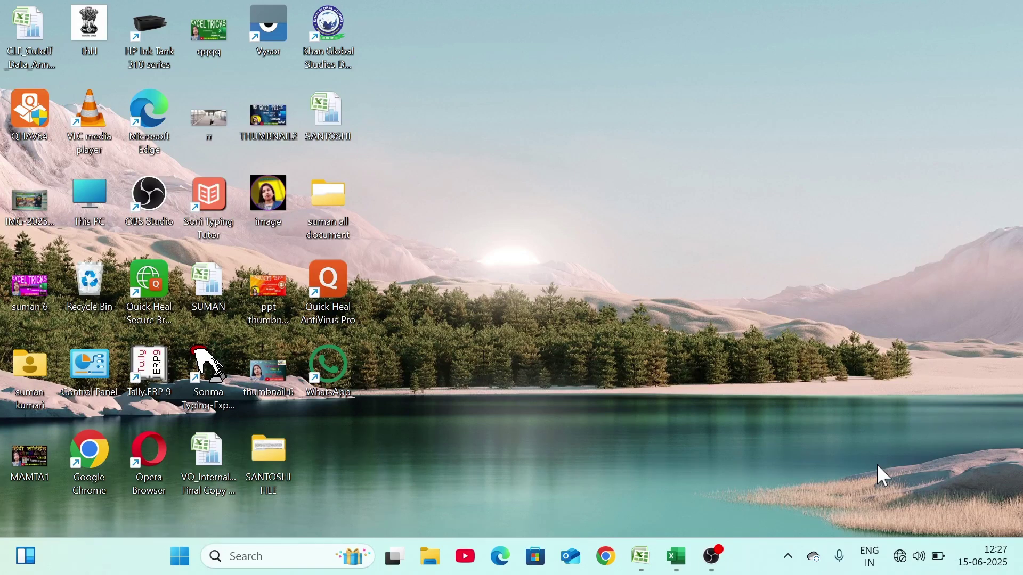
Switch to the Book1 workbook in Excel and look over the Top/Bottom conditional formatting rules
{"action": "left_click", "coordinate": [676, 556]}
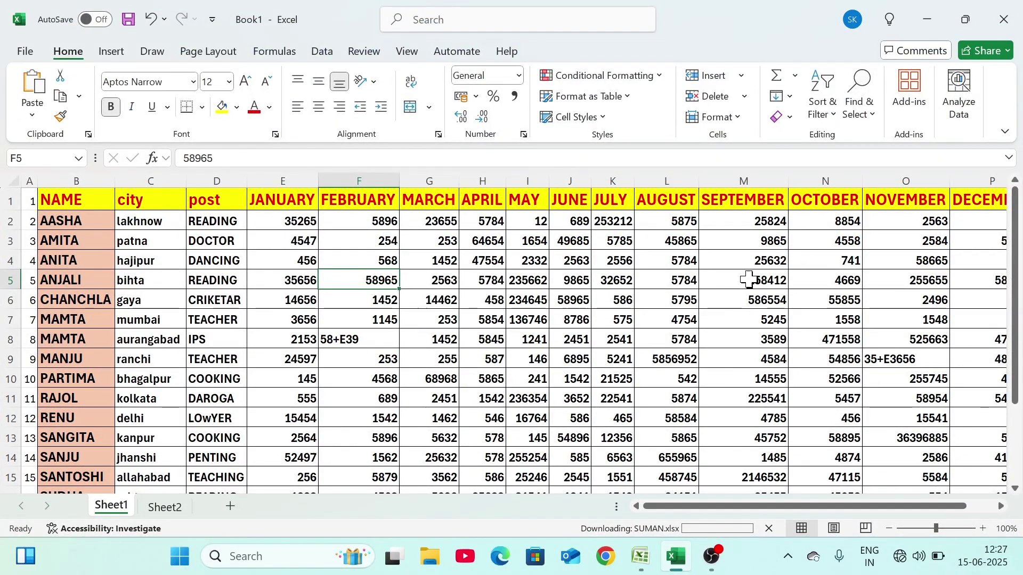
{"action": "left_click", "coordinate": [630, 78]}
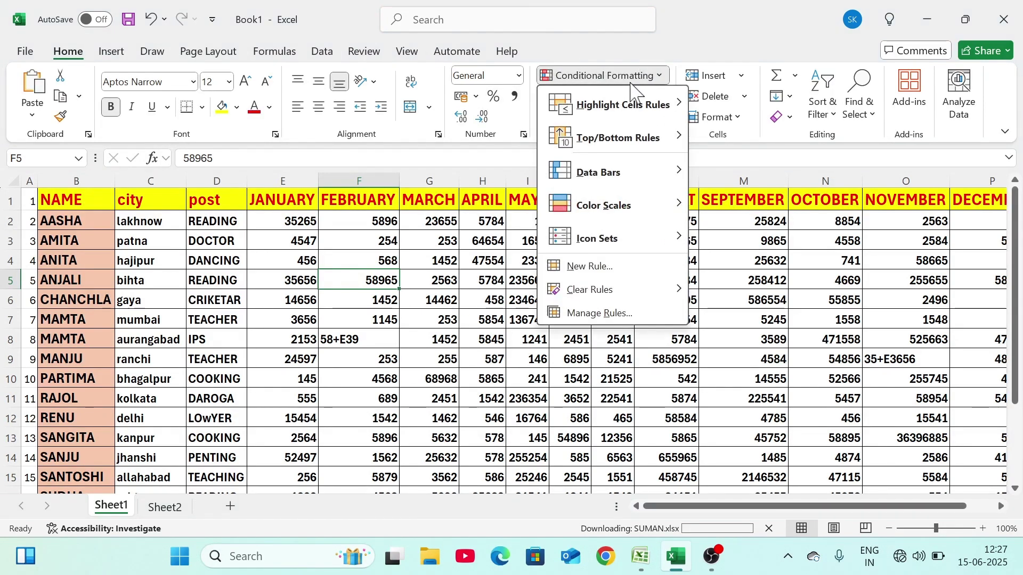
{"action": "mouse_move", "coordinate": [596, 133]}
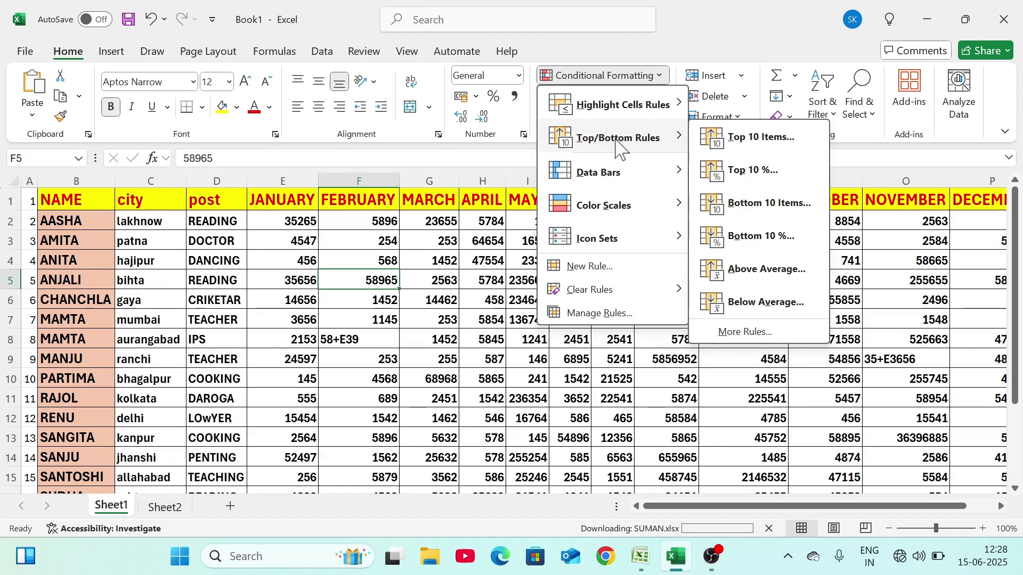
{"action": "left_click", "coordinate": [432, 223]}
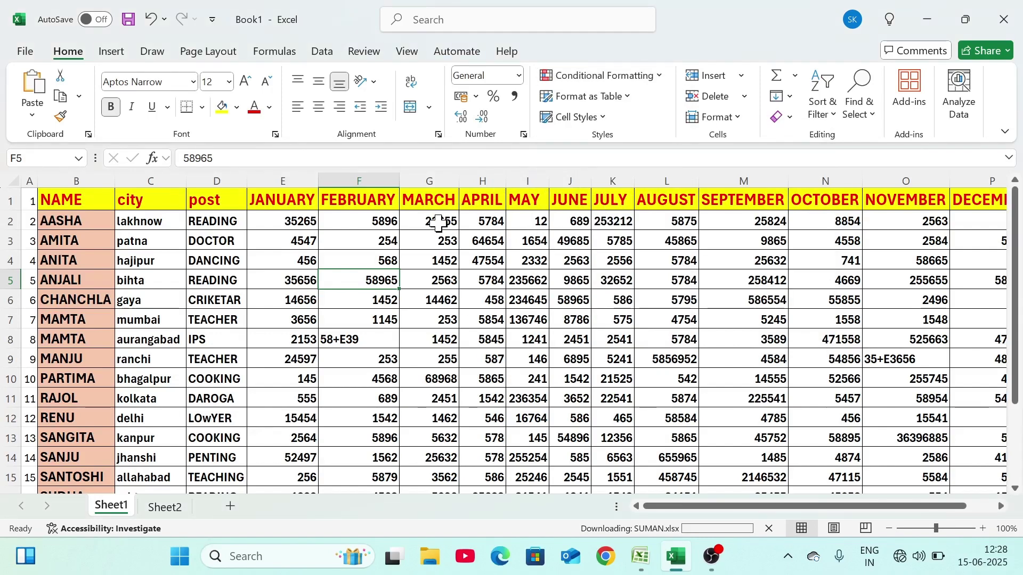
Apply a Top 10 Items conditional formatting rule to the March values in G2:G19, using Light Red Fill with Dark Red Text
{"action": "left_click", "coordinate": [437, 223]}
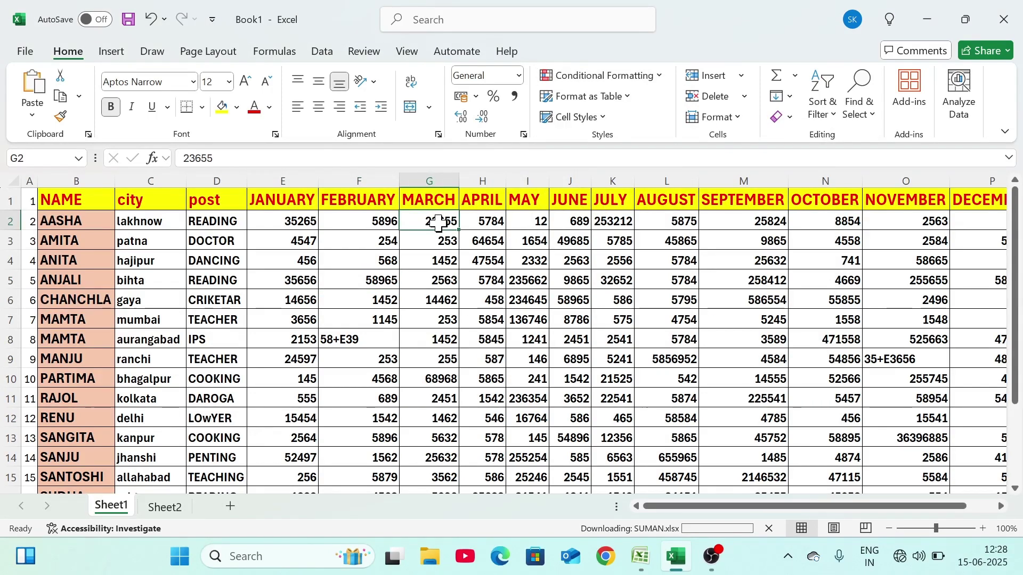
{"action": "left_click_drag", "start_coordinate": [438, 223], "coordinate": [447, 436]}
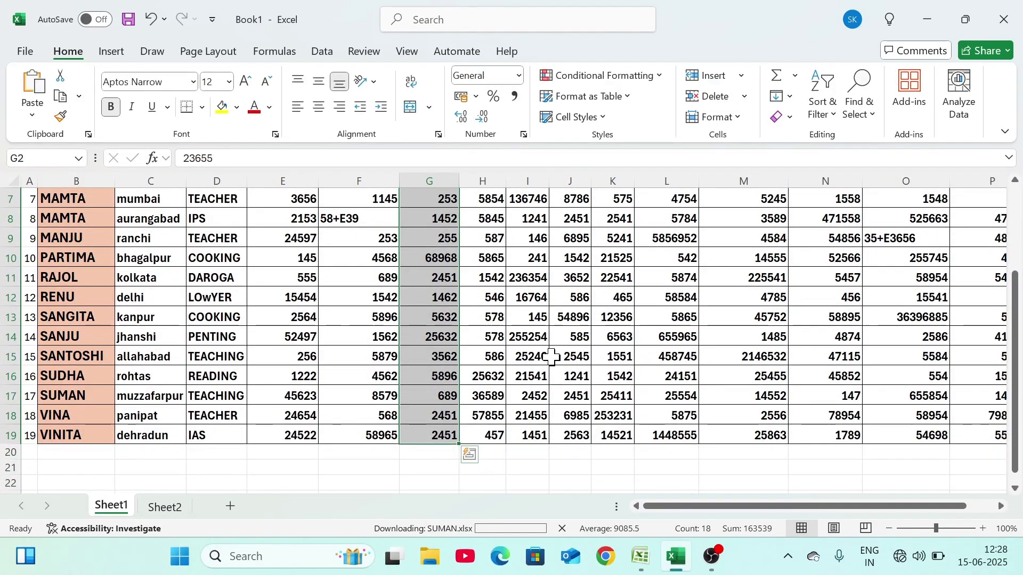
{"action": "left_click", "coordinate": [655, 76]}
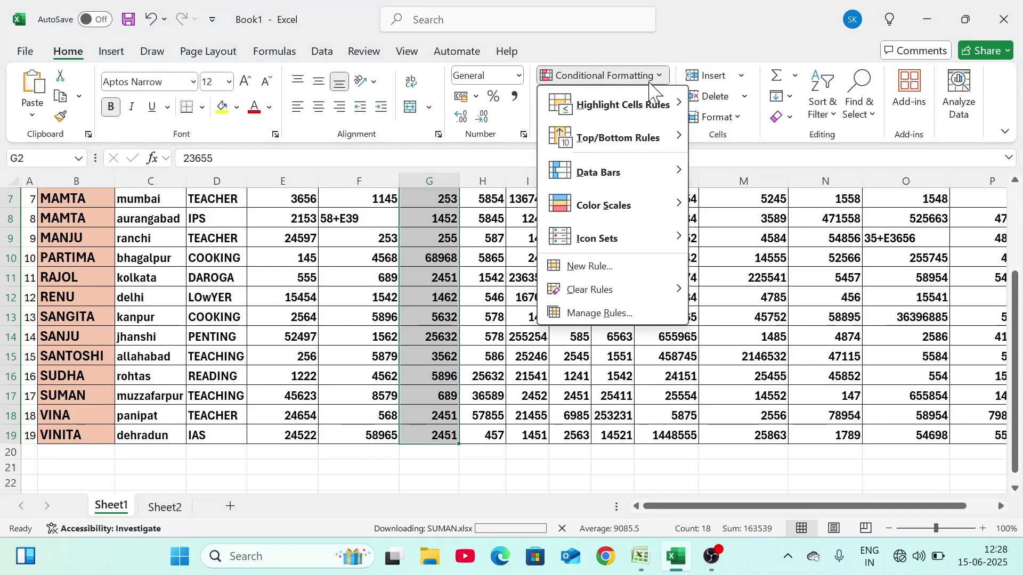
{"action": "mouse_move", "coordinate": [634, 137]}
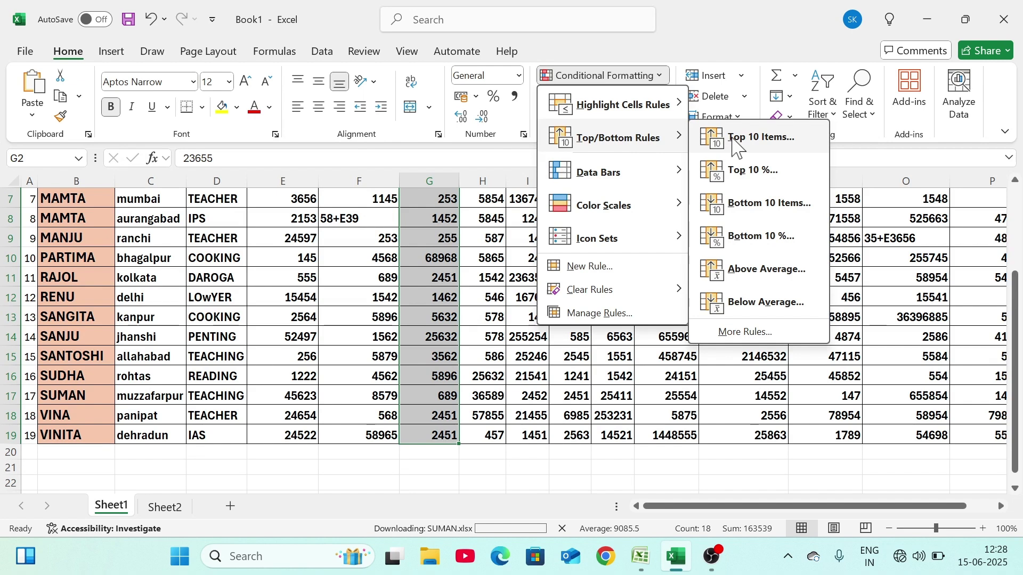
{"action": "left_click", "coordinate": [736, 140]}
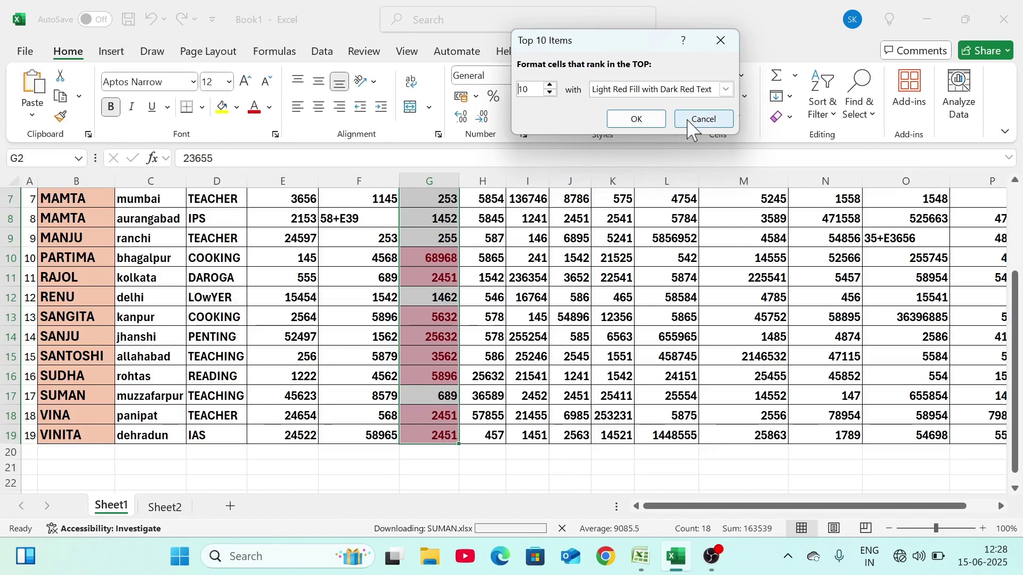
{"action": "left_click", "coordinate": [647, 123]}
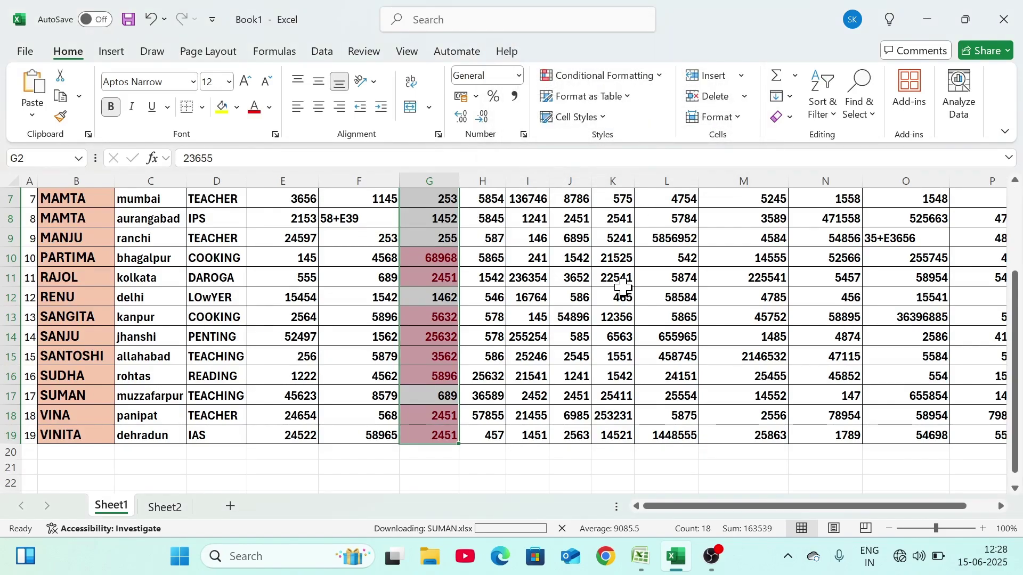
Examine which March values the Top 10 Items rule highlights across all rows of the table
{"action": "scroll", "coordinate": [623, 287], "scroll_direction": "up", "scroll_amount": 2}
{"action": "scroll", "coordinate": [623, 287], "scroll_direction": "down", "scroll_amount": 2}
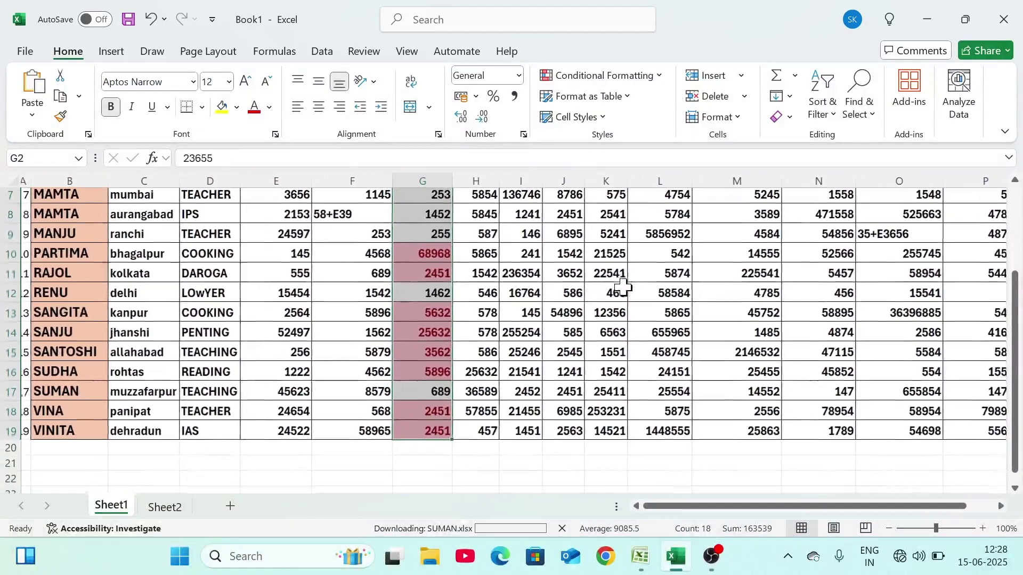
{"action": "scroll", "coordinate": [623, 288], "scroll_direction": "up", "scroll_amount": 2}
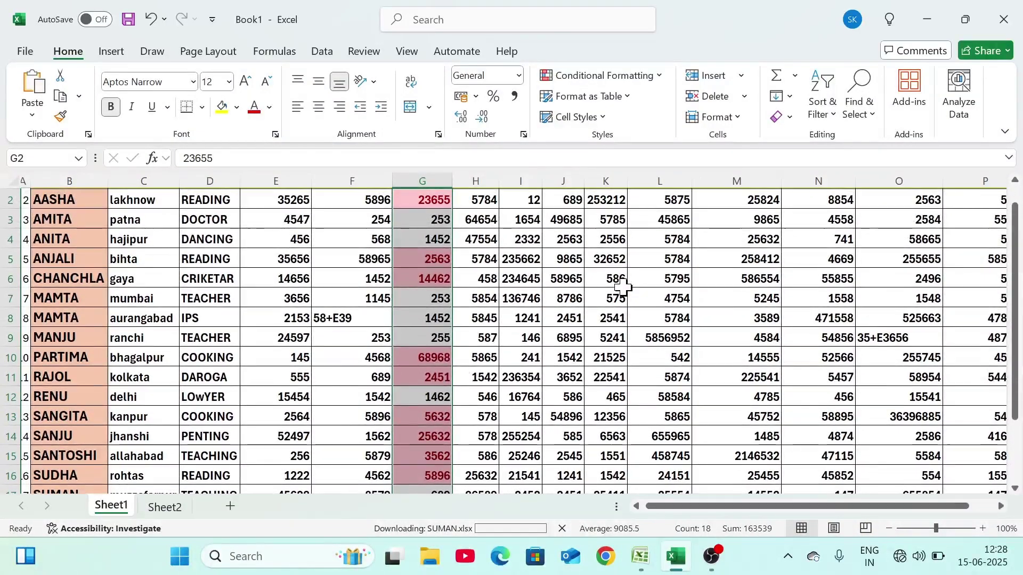
{"action": "scroll", "coordinate": [623, 287], "scroll_direction": "down", "scroll_amount": 2}
{"action": "scroll", "coordinate": [623, 288], "scroll_direction": "up", "scroll_amount": 3}
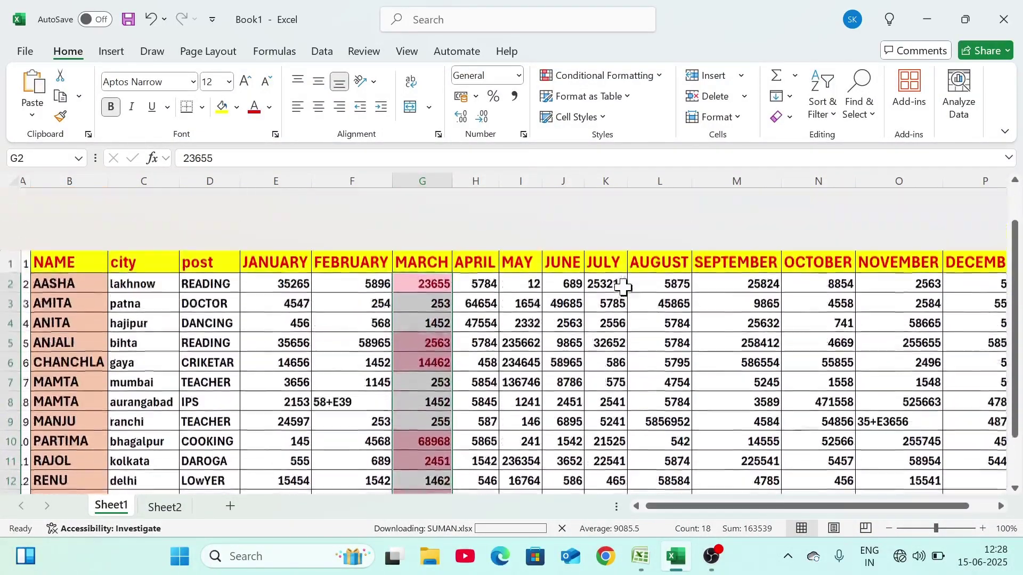
{"action": "scroll", "coordinate": [623, 287], "scroll_direction": "down", "scroll_amount": 1}
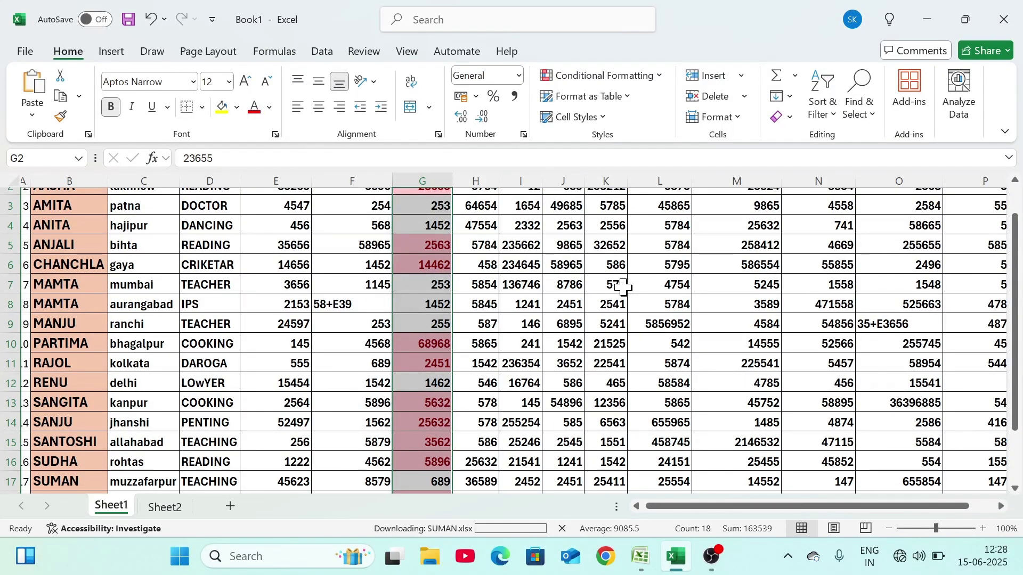
{"action": "scroll", "coordinate": [623, 287], "scroll_direction": "down", "scroll_amount": 2}
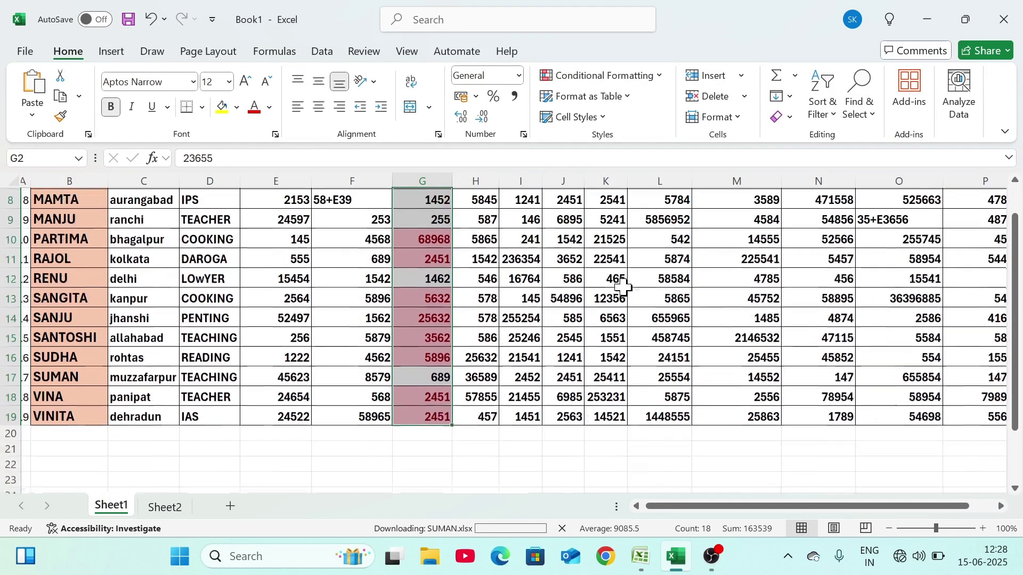
{"action": "scroll", "coordinate": [624, 287], "scroll_direction": "up", "scroll_amount": 3}
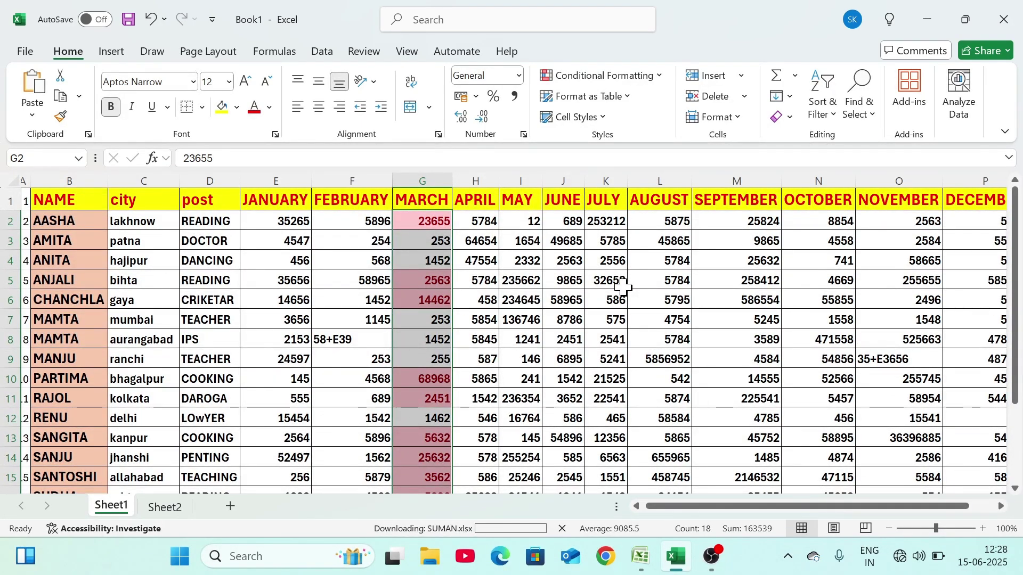
Preview a Bottom 10 Items rule with Light Red Fill with Dark Red Text on the April values in H2:H19 and discard it
{"action": "left_click", "coordinate": [490, 224]}
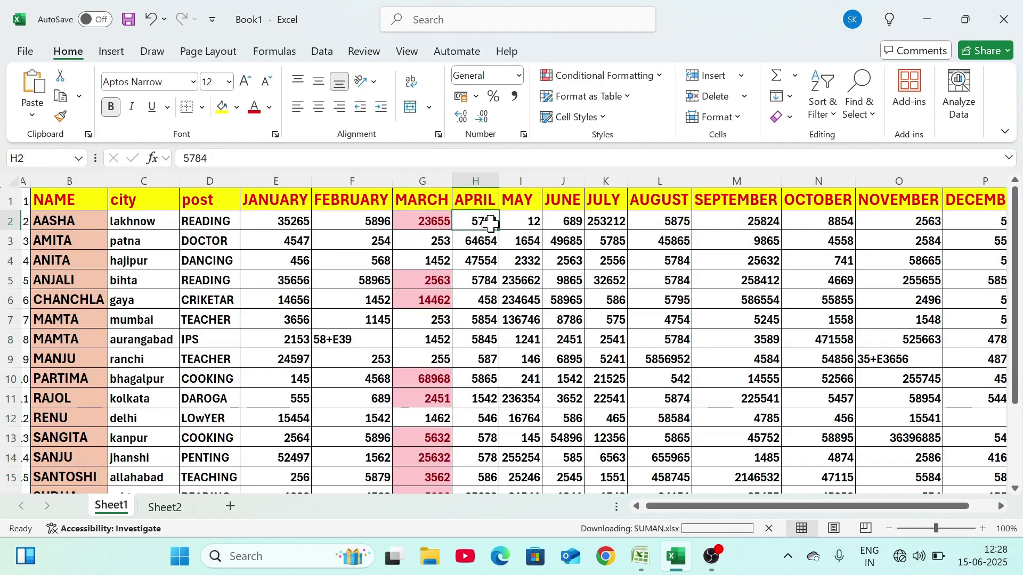
{"action": "double_click", "coordinate": [490, 224]}
{"action": "left_click_drag", "start_coordinate": [490, 224], "coordinate": [497, 299]}
{"action": "left_click_drag", "start_coordinate": [501, 297], "coordinate": [494, 455]}
{"action": "left_click", "coordinate": [482, 222]}
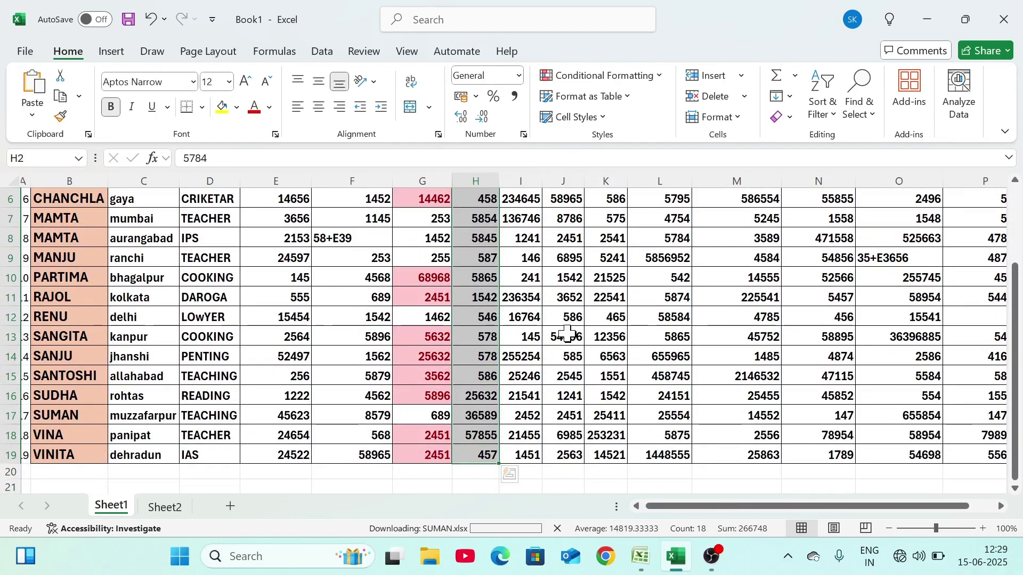
{"action": "left_click", "coordinate": [600, 97]}
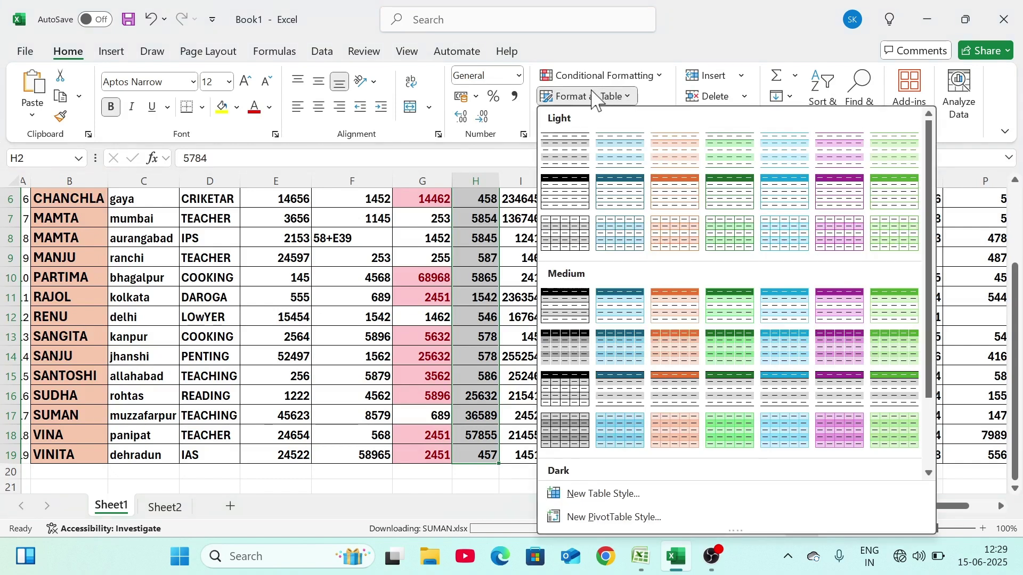
{"action": "left_click", "coordinate": [601, 75]}
{"action": "left_click", "coordinate": [601, 75]}
{"action": "mouse_move", "coordinate": [593, 145]}
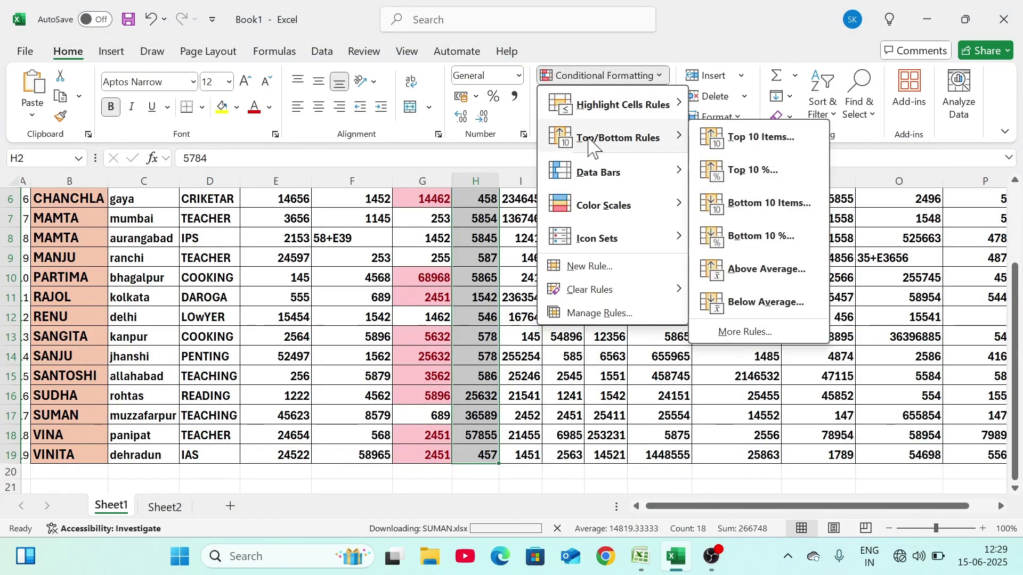
{"action": "left_click", "coordinate": [776, 213]}
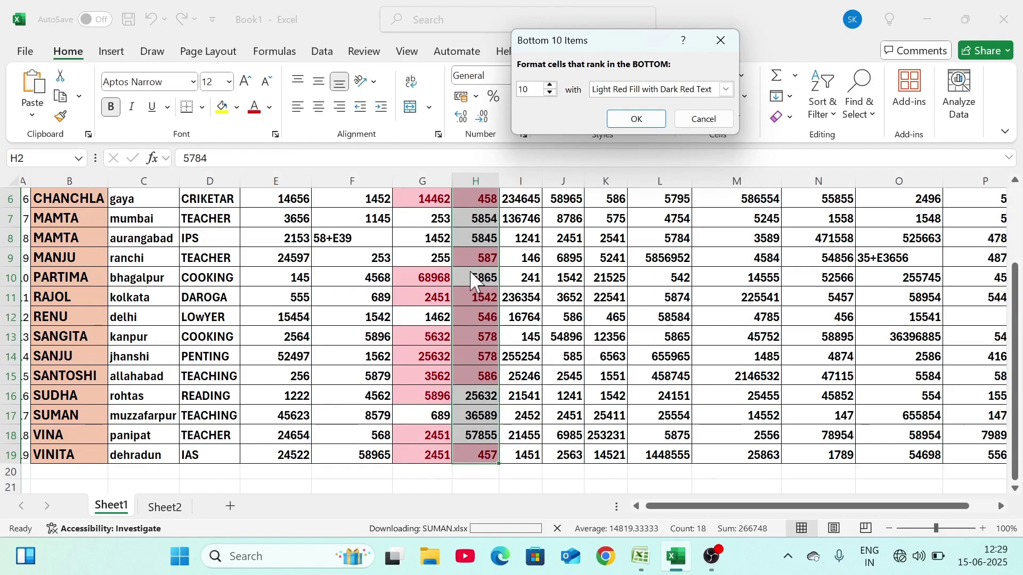
{"action": "left_click", "coordinate": [703, 119]}
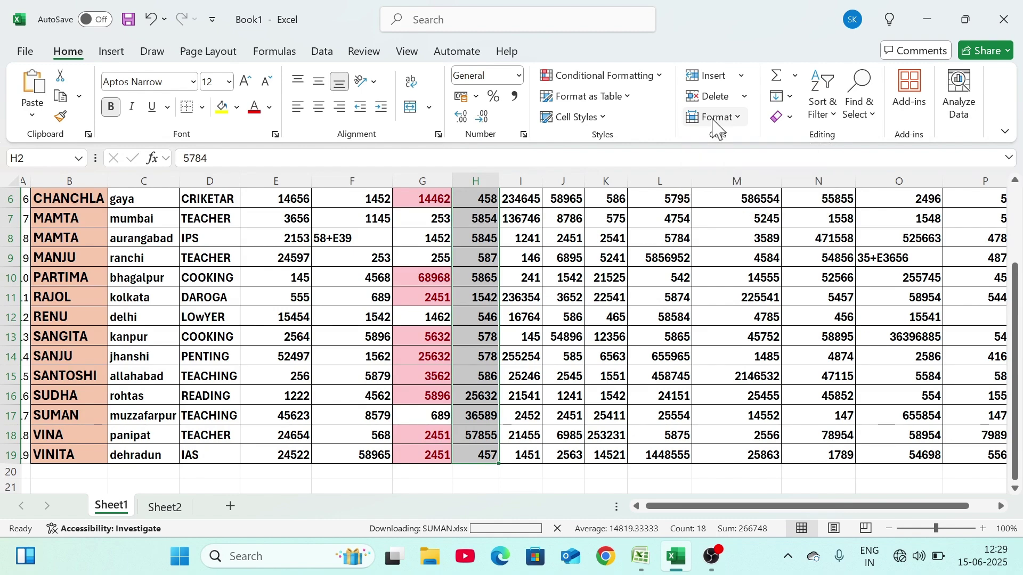
Undo the Top 10 Items formatting on the March values
{"action": "key", "text": "shift+BackSpace"}
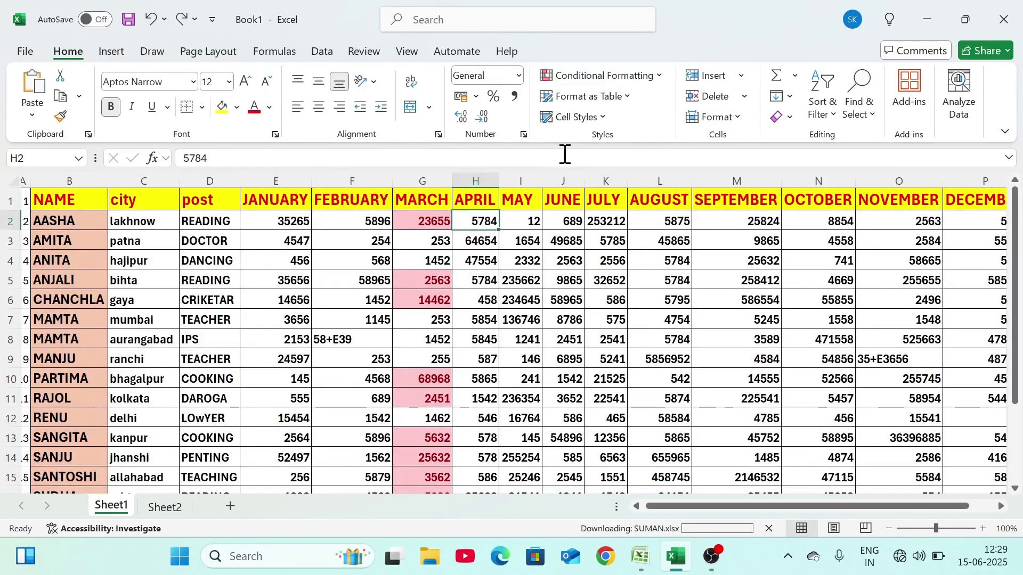
{"action": "key", "text": "ctrl+z"}
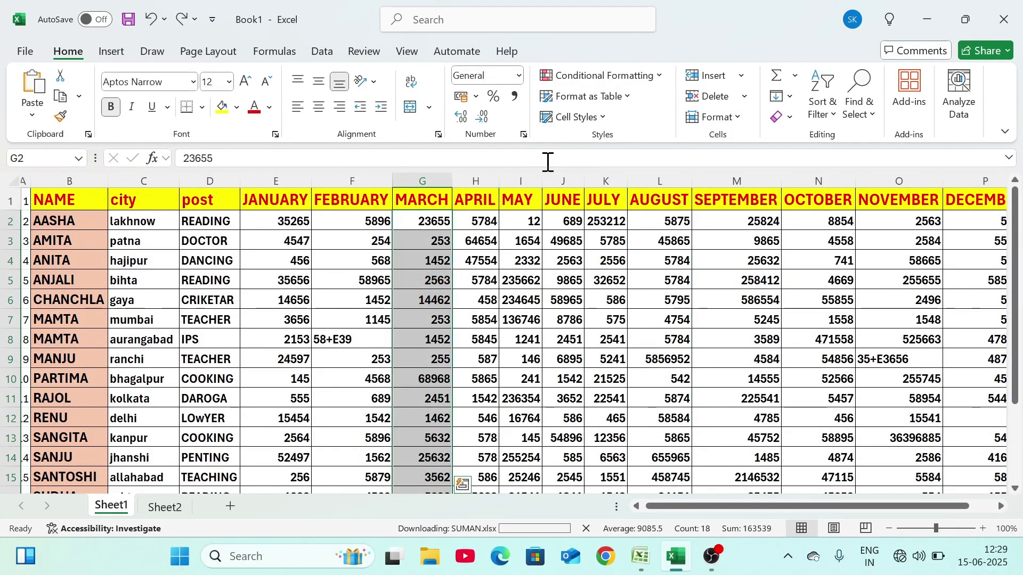
Preview a Top 10 Items rule on the March values with the item count reduced to 7, and cancel it
{"action": "left_click", "coordinate": [647, 80]}
{"action": "mouse_move", "coordinate": [639, 140]}
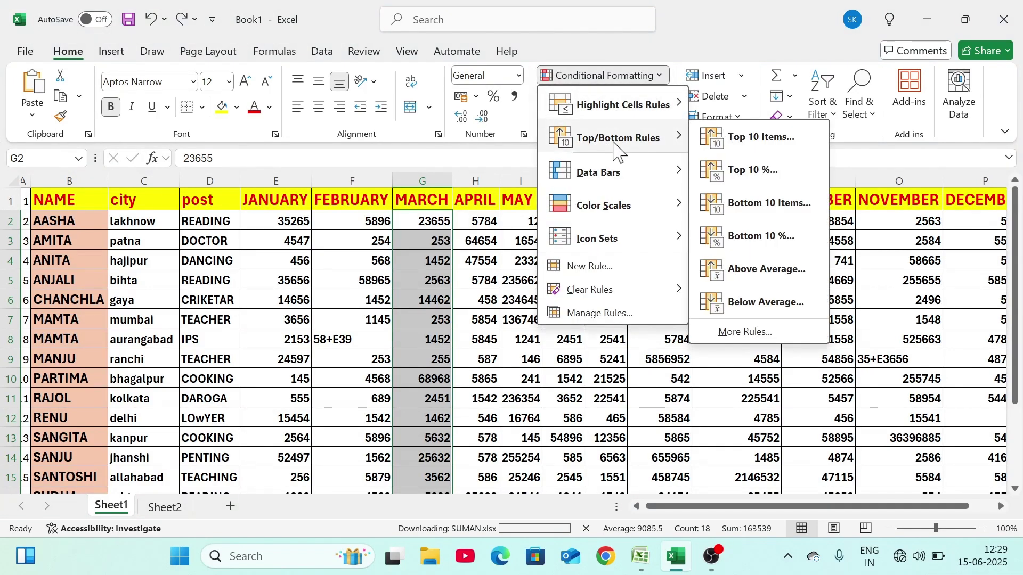
{"action": "left_click", "coordinate": [760, 138]}
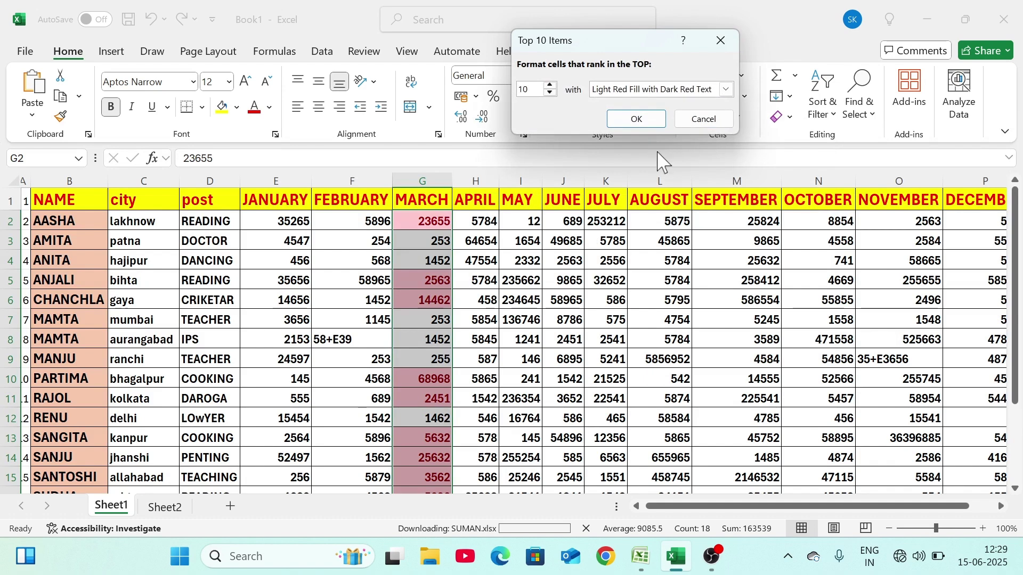
{"action": "left_click", "coordinate": [549, 93]}
{"action": "left_click", "coordinate": [549, 92]}
{"action": "left_click", "coordinate": [550, 93]}
{"action": "left_click", "coordinate": [550, 92]}
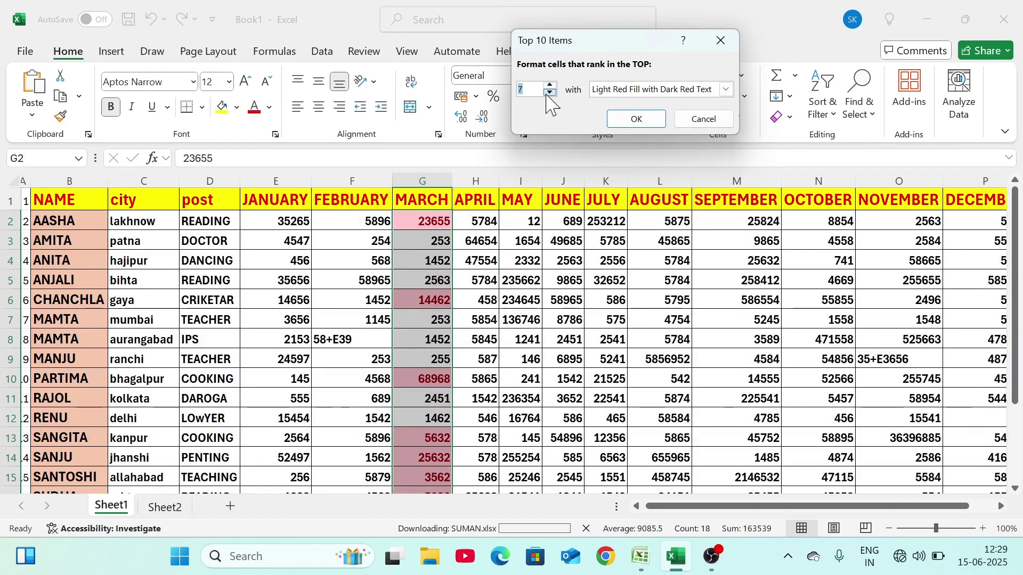
{"action": "left_click", "coordinate": [701, 122]}
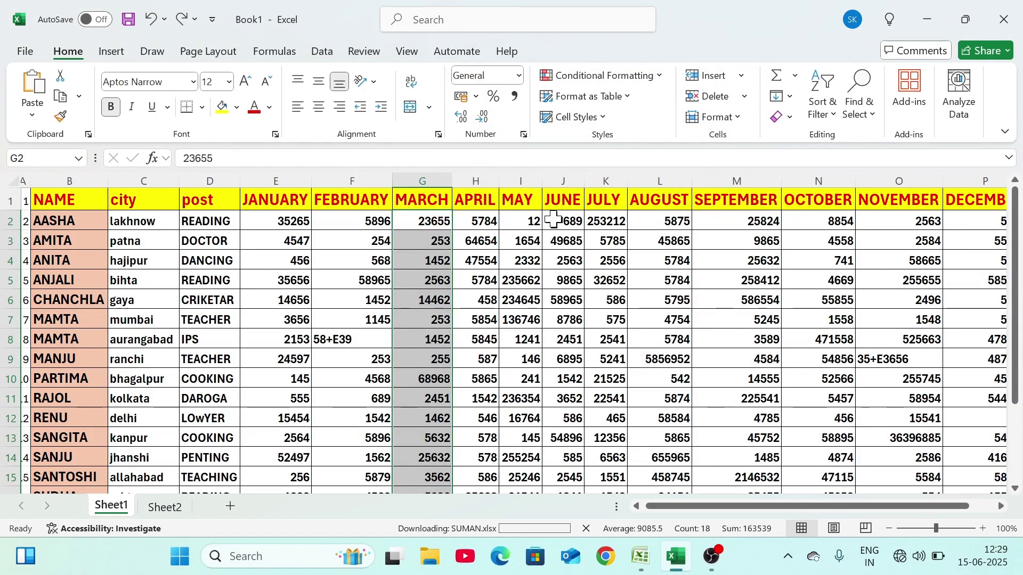
Apply a Top 10% conditional formatting rule to the April values in H2:H19, at 10% with Light Red Fill with Dark Red Text
{"action": "left_click", "coordinate": [498, 222]}
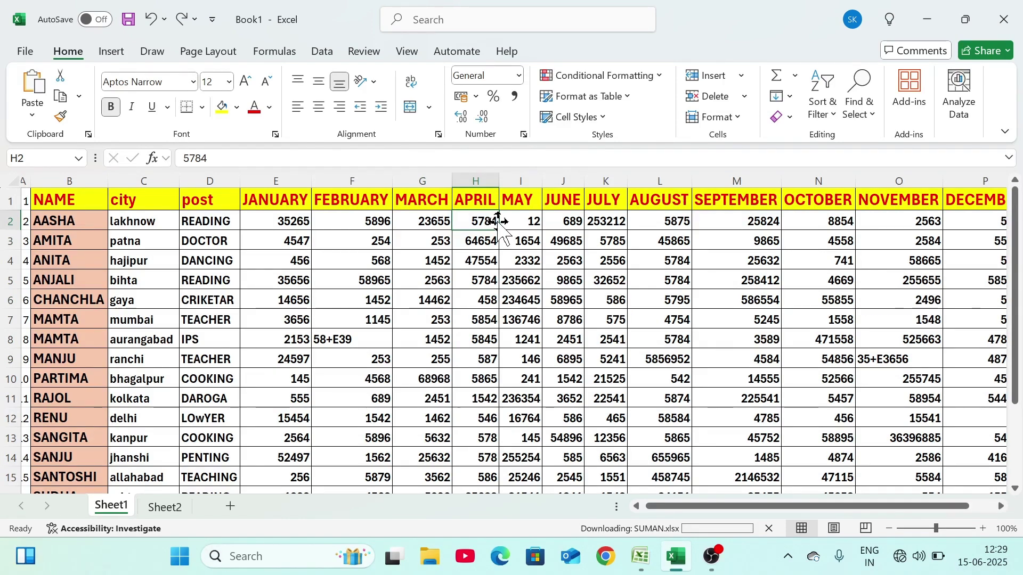
{"action": "left_click_drag", "start_coordinate": [498, 222], "coordinate": [489, 456]}
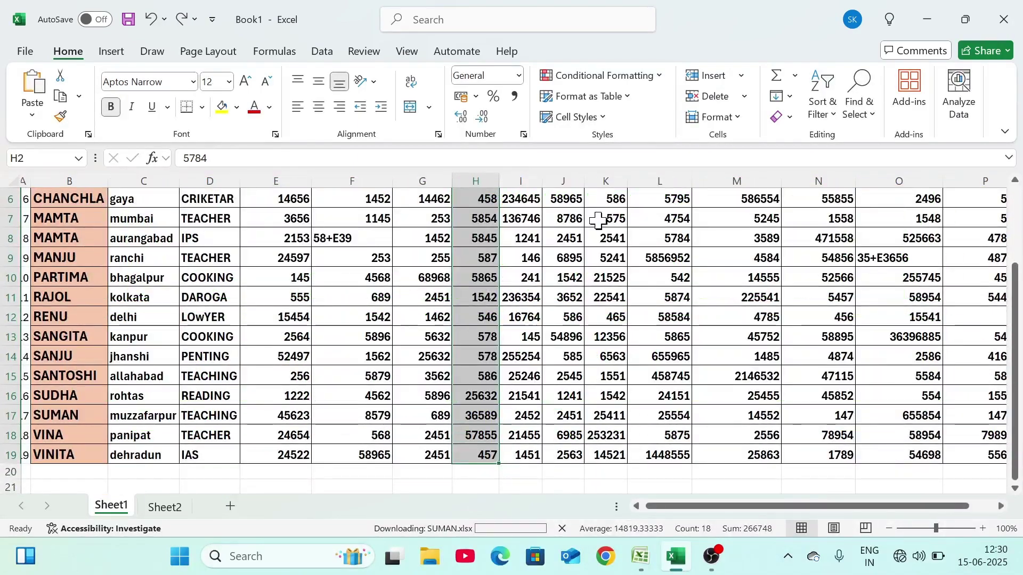
{"action": "left_click", "coordinate": [629, 76]}
{"action": "mouse_move", "coordinate": [604, 143]}
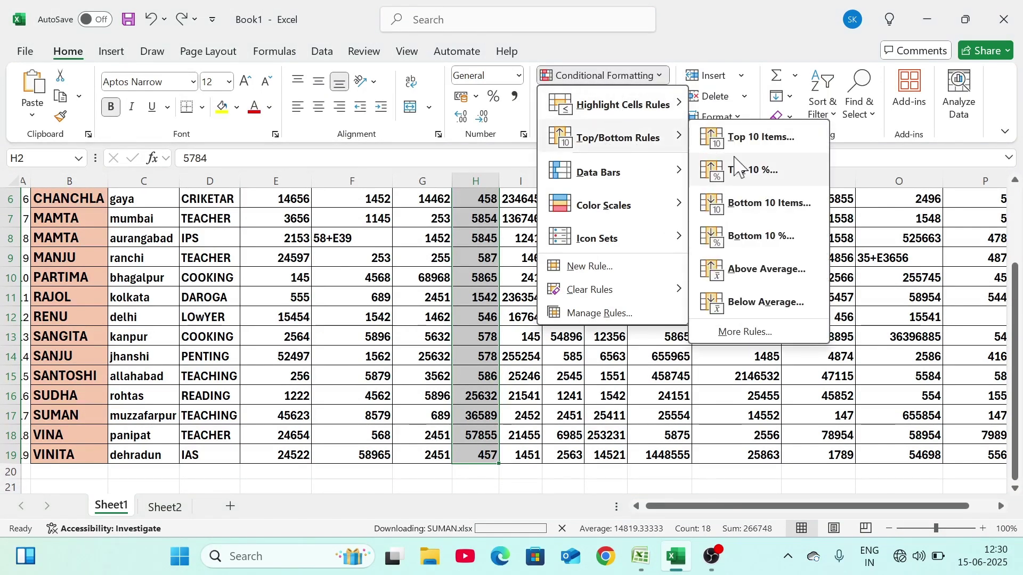
{"action": "left_click", "coordinate": [754, 171]}
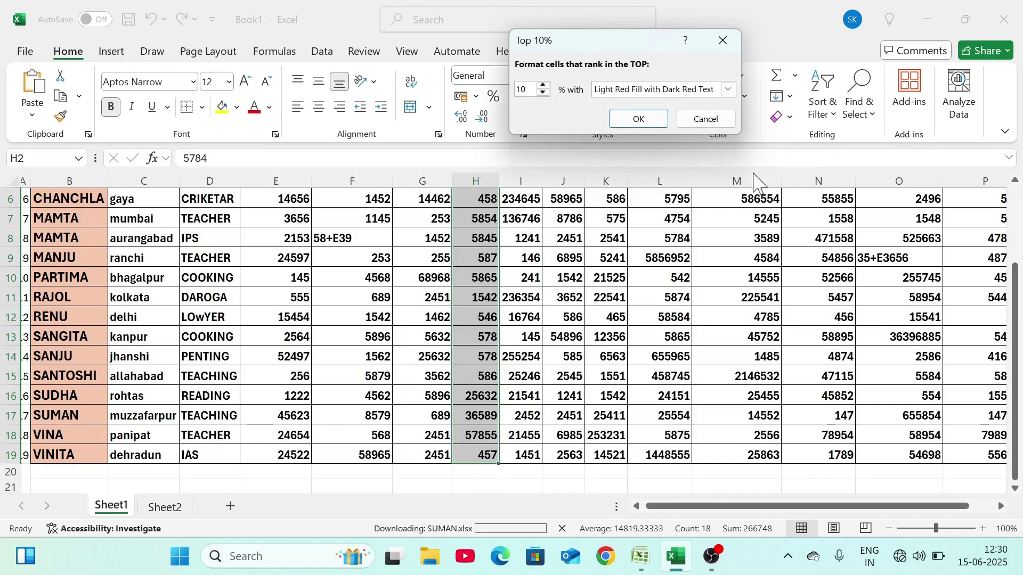
{"action": "left_click", "coordinate": [641, 125]}
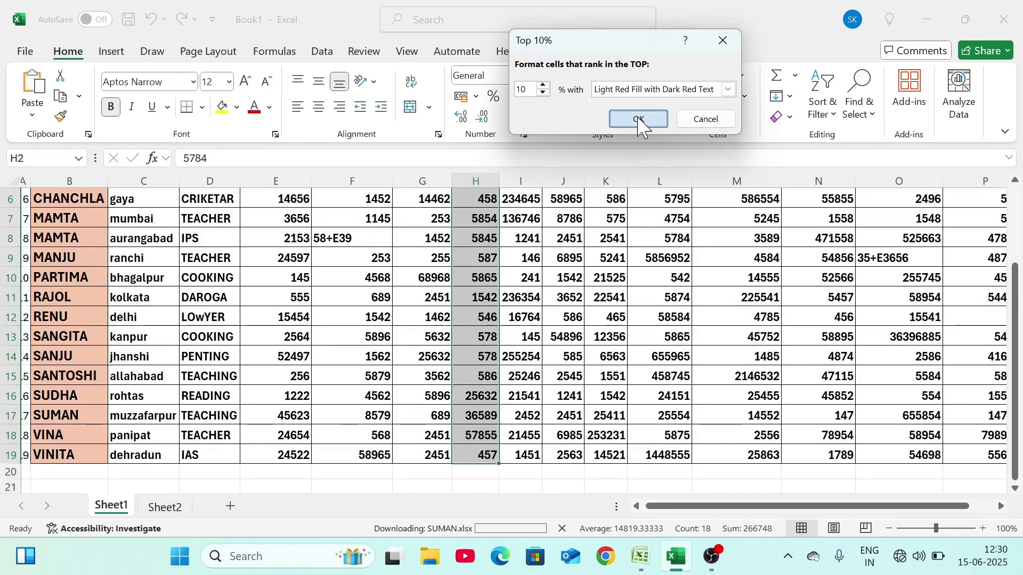
{"action": "scroll", "coordinate": [593, 282], "scroll_direction": "up", "scroll_amount": 2}
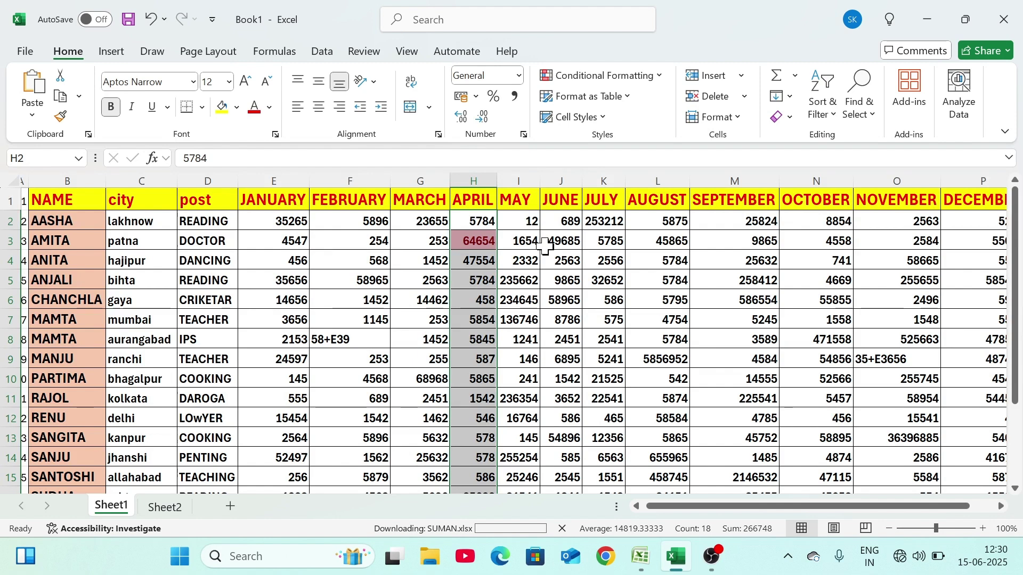
Apply a Bottom 10% conditional formatting rule to the May values in I2:I19, at 10% with Light Red Fill with Dark Red Text
{"action": "double_click", "coordinate": [523, 220]}
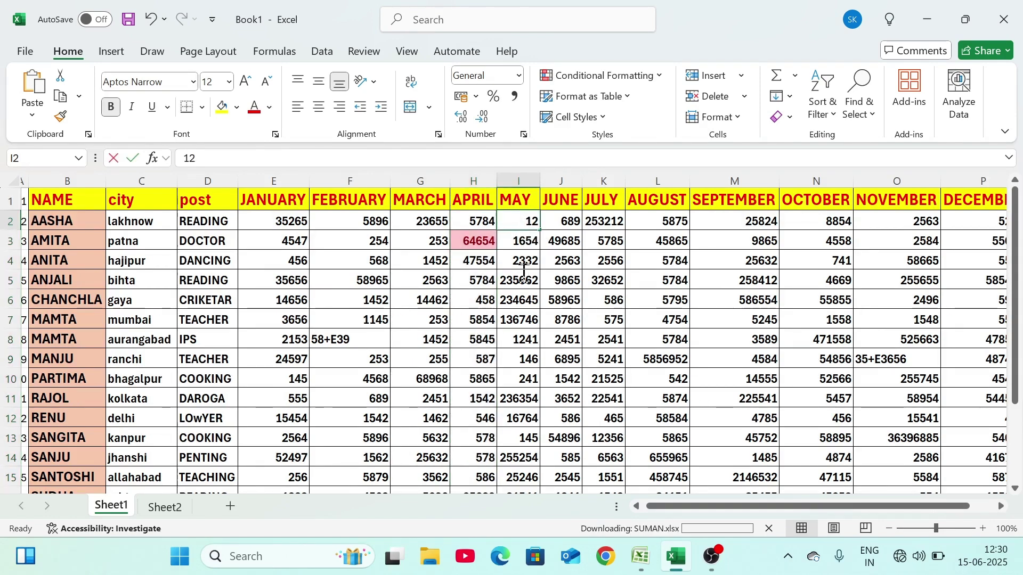
{"action": "left_click_drag", "start_coordinate": [559, 221], "coordinate": [524, 221]}
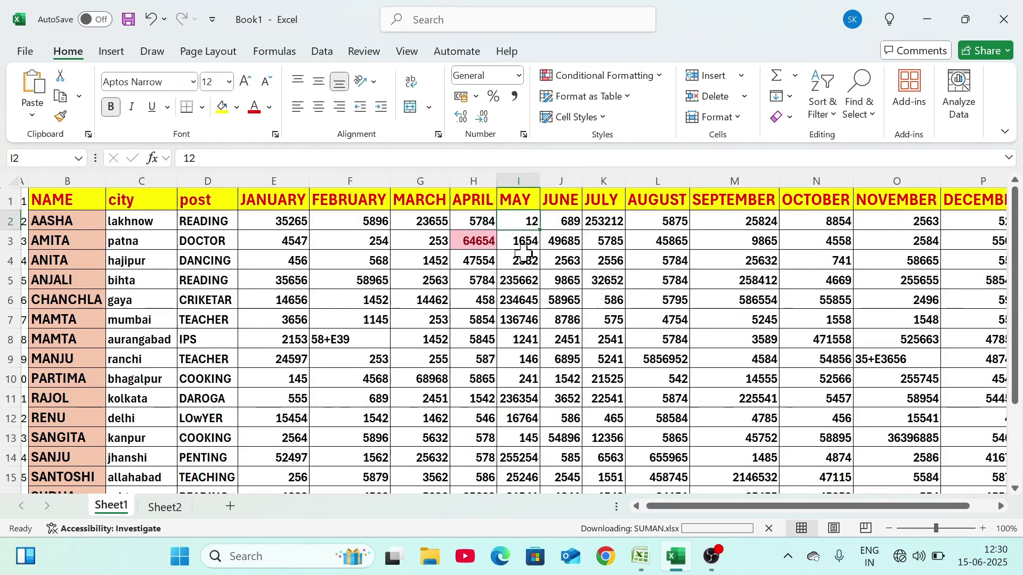
{"action": "left_click_drag", "start_coordinate": [526, 228], "coordinate": [525, 452]}
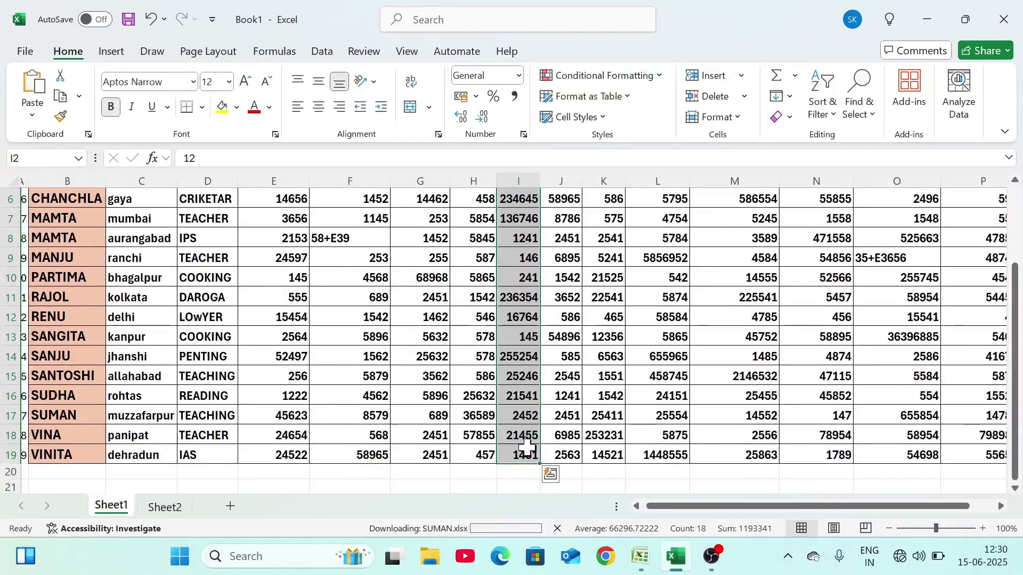
{"action": "left_click", "coordinate": [622, 100]}
{"action": "left_click", "coordinate": [627, 76]}
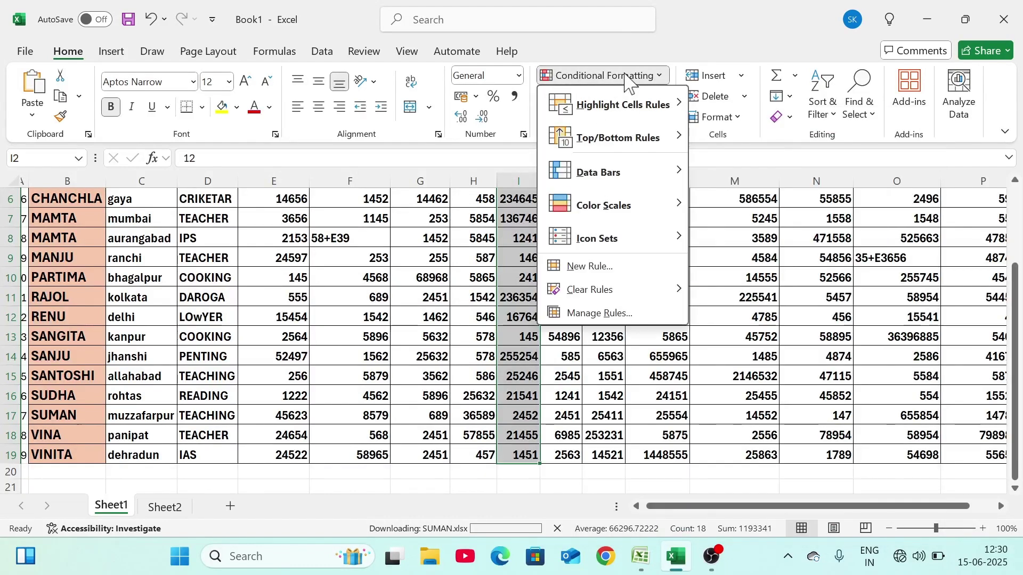
{"action": "mouse_move", "coordinate": [613, 139]}
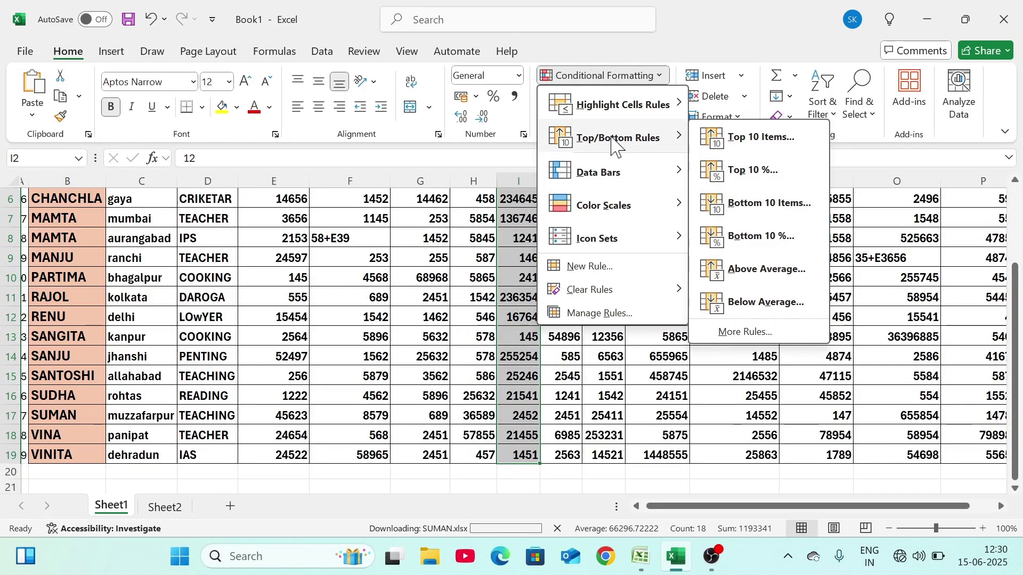
{"action": "left_click", "coordinate": [751, 238]}
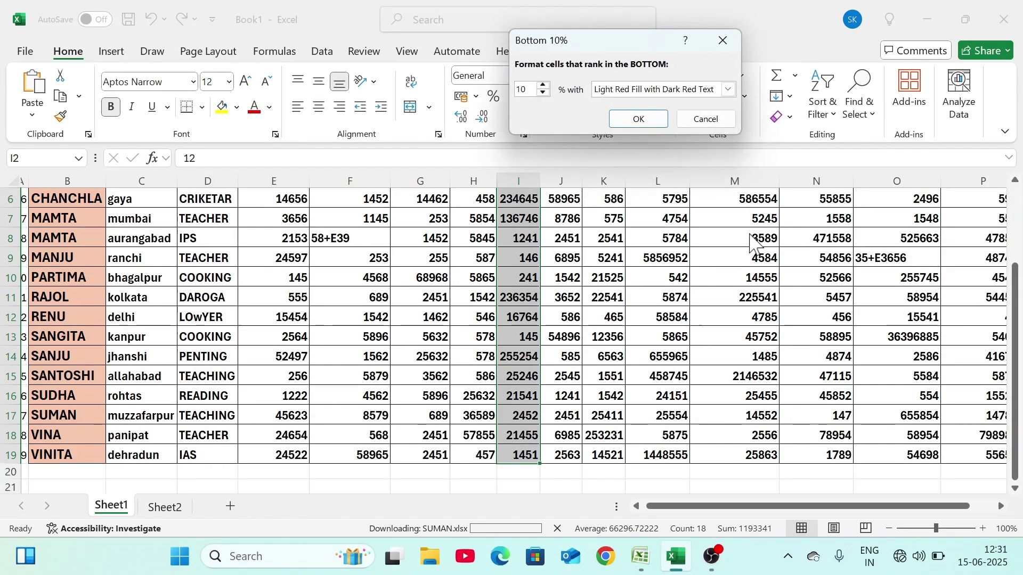
{"action": "left_click", "coordinate": [646, 119]}
{"action": "scroll", "coordinate": [613, 258], "scroll_direction": "up", "scroll_amount": 2}
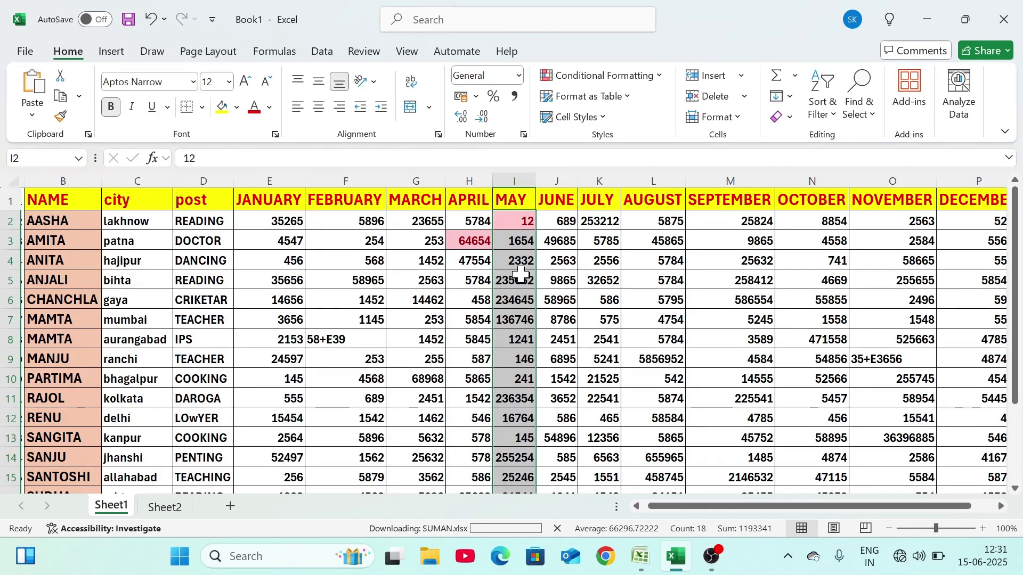
Undo the Bottom 10% formatting on the May values and the Top 10% formatting on the April values
{"action": "left_click", "coordinate": [647, 77]}
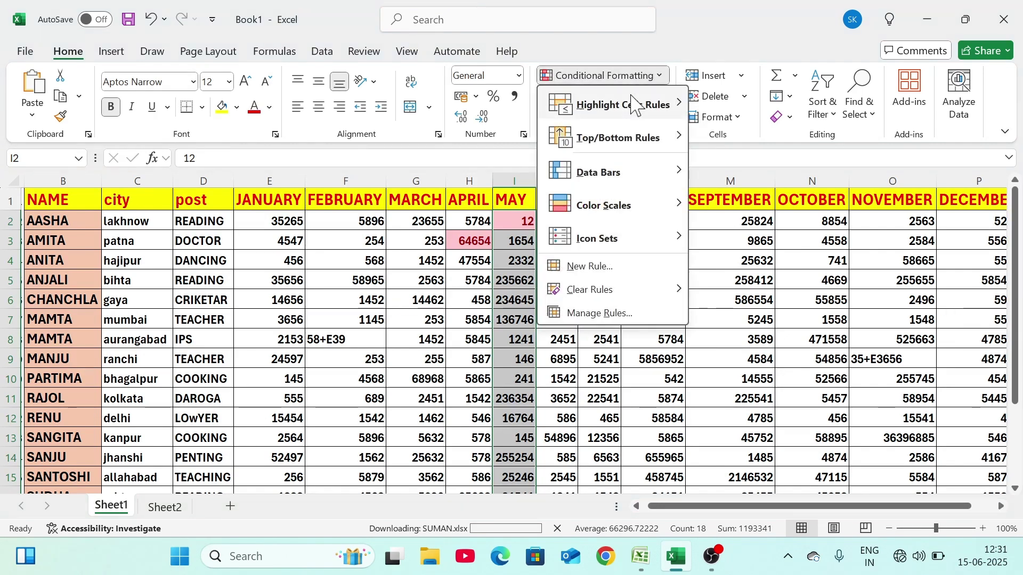
{"action": "mouse_move", "coordinate": [616, 141]}
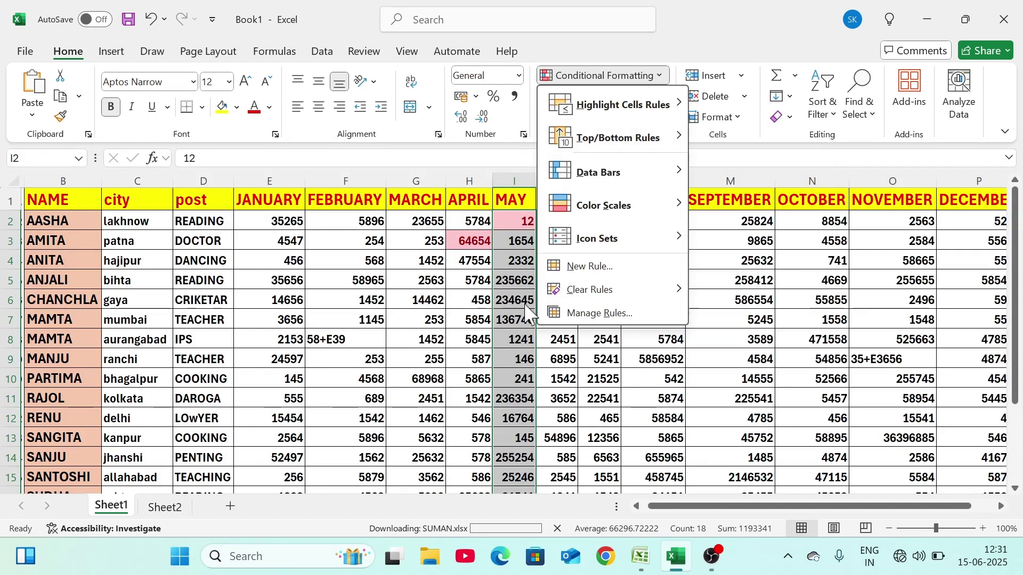
{"action": "left_click", "coordinate": [468, 337]}
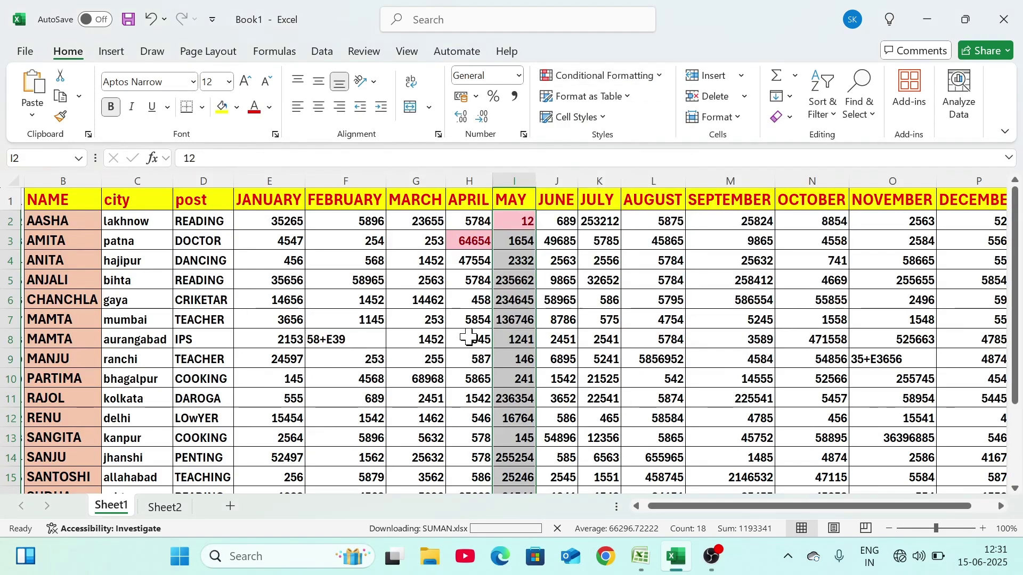
{"action": "key", "text": "ctrl+z"}
{"action": "key", "text": "ctrl+z"}
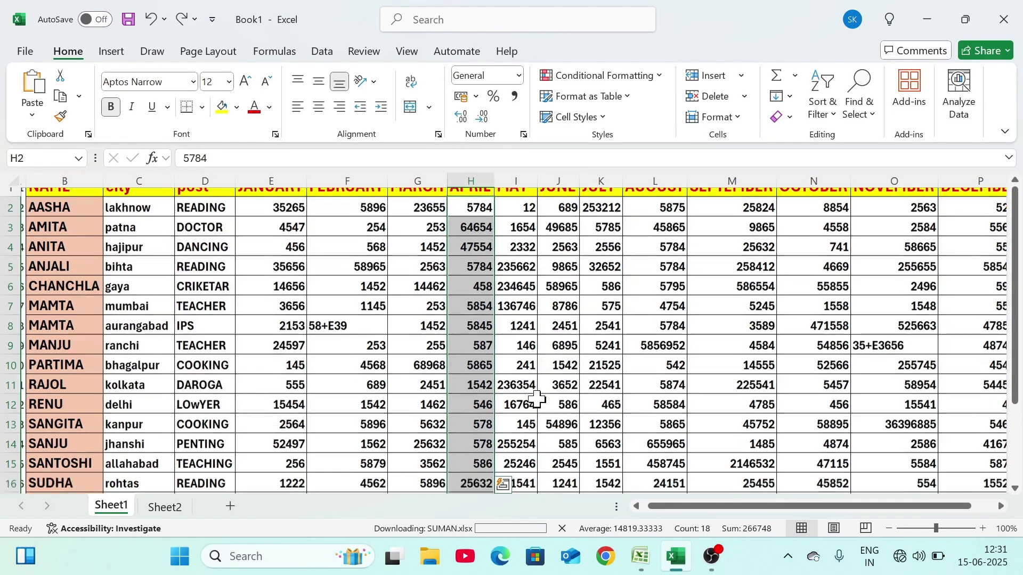
Calculate the average of the April values in H20 with the formula =AVERAGE(H2:H19)
{"action": "scroll", "coordinate": [537, 400], "scroll_direction": "down", "scroll_amount": 2}
{"action": "left_click", "coordinate": [480, 457]}
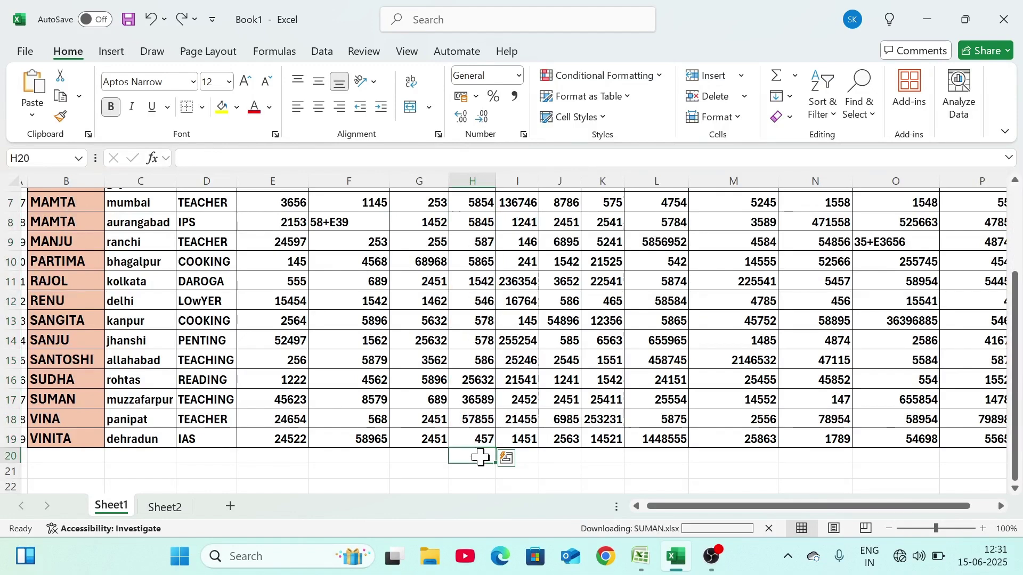
{"action": "type", "text": "="}
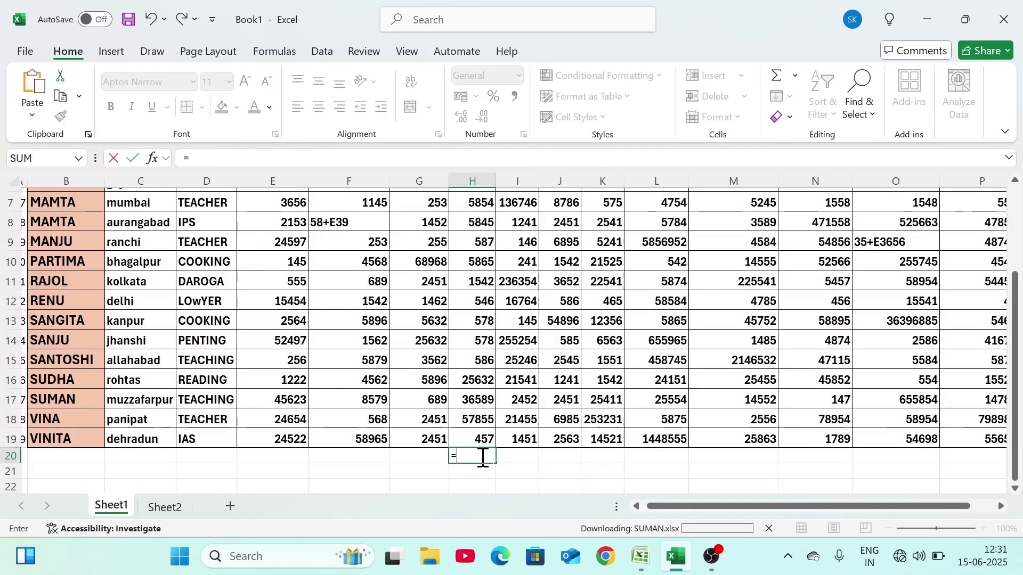
{"action": "type", "text": "AVA"}
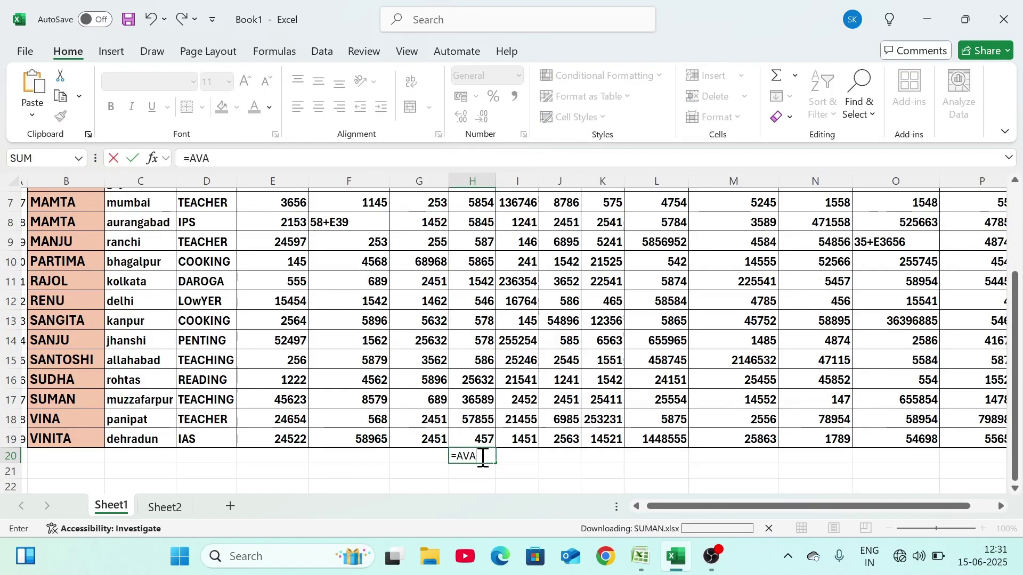
{"action": "key", "text": "BackSpace"}
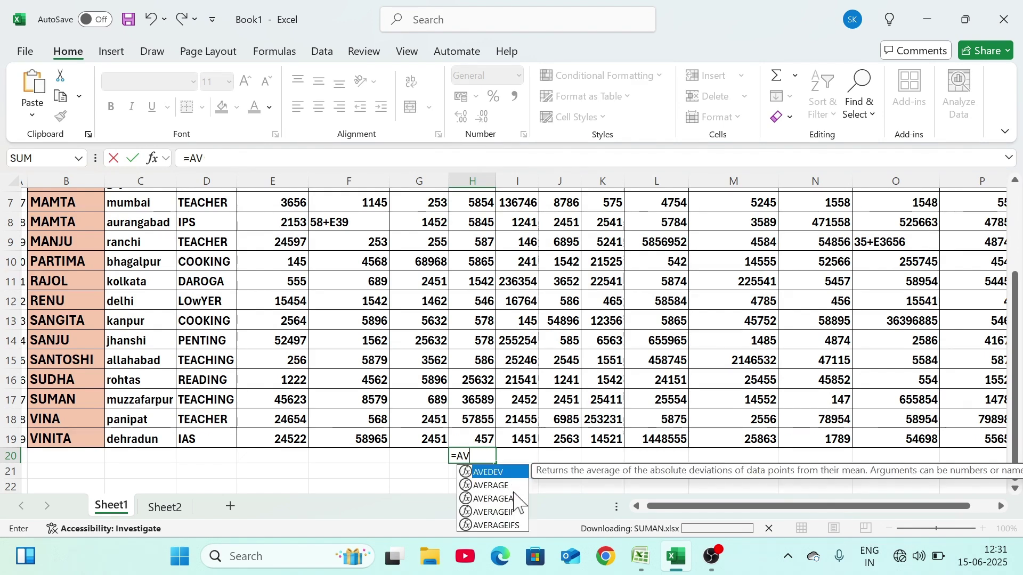
{"action": "double_click", "coordinate": [493, 486]}
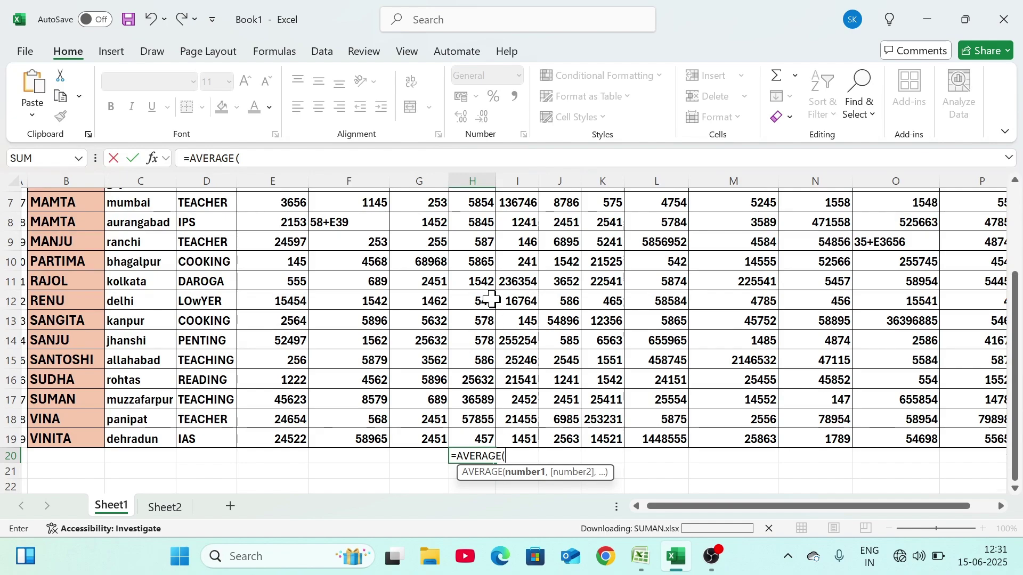
{"action": "scroll", "coordinate": [491, 300], "scroll_direction": "up", "scroll_amount": 2}
{"action": "left_click", "coordinate": [487, 219]}
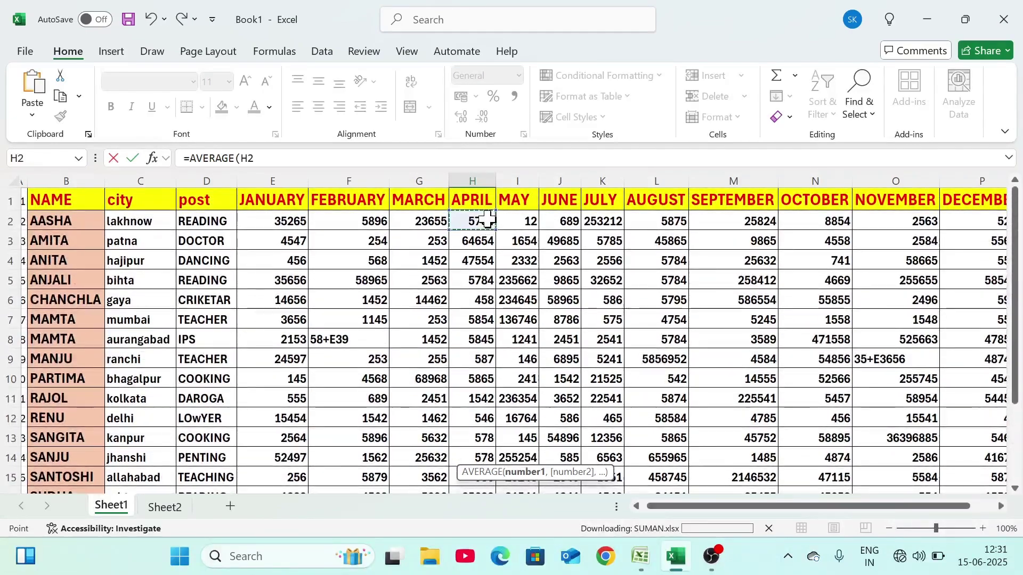
{"action": "key", "text": "shift+Down"}
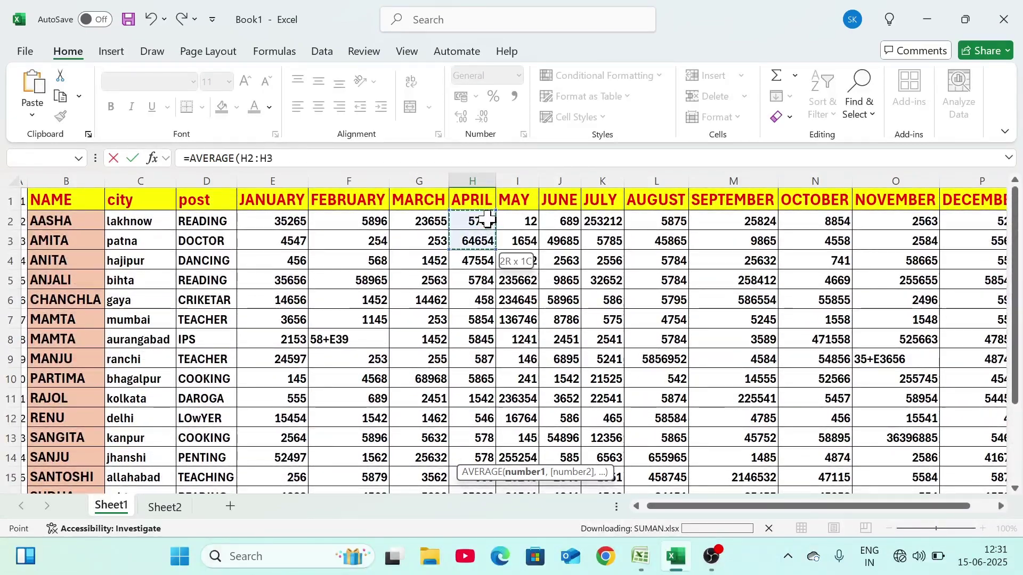
{"action": "key", "text": "shift+Down"}
{"action": "key", "text": "shift+Down"}
{"action": "key", "text": "shift+Down"}
{"action": "key", "text": "shift+Down"}
{"action": "key", "text": "shift+Down"}
{"action": "key", "text": "shift+Down"}
{"action": "key", "text": "shift+Down"}
{"action": "key", "text": "shift+Down"}
{"action": "key", "text": "shift+Down"}
{"action": "key", "text": "shift+Down"}
{"action": "key", "text": "shift+Down"}
{"action": "key", "text": "shift+Down"}
{"action": "key", "text": "shift+Down"}
{"action": "key", "text": "shift+Down"}
{"action": "key", "text": "shift+Down"}
{"action": "key", "text": "shift+Down"}
{"action": "key", "text": "shift+Down"}
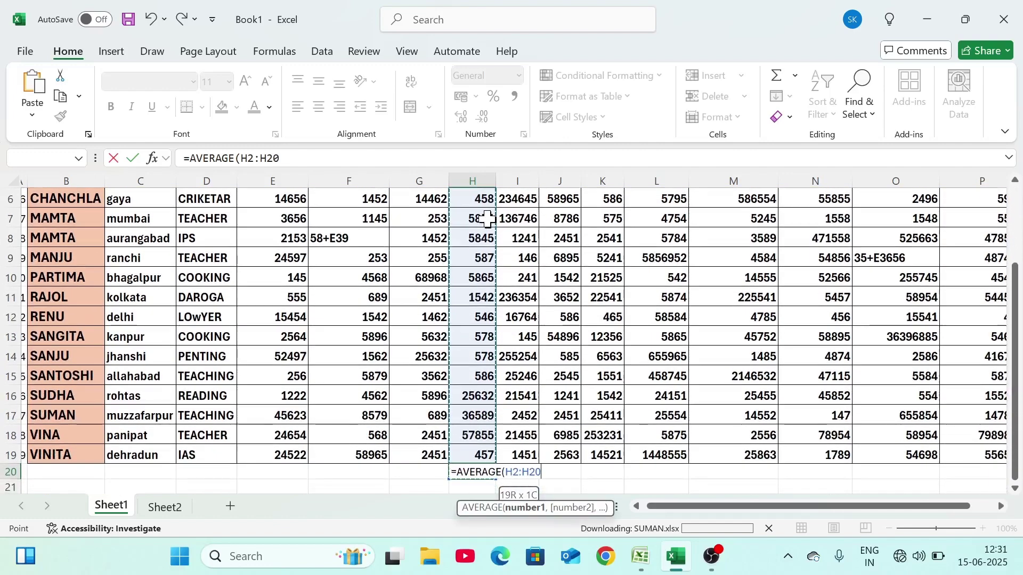
{"action": "key", "text": "shift+Up"}
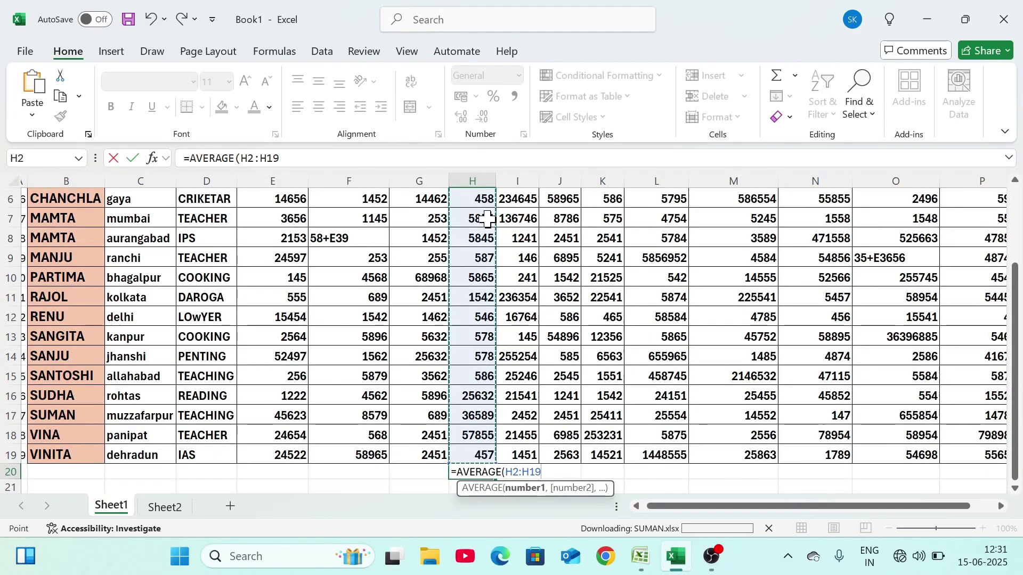
{"action": "type", "text": ")"}
{"action": "key", "text": "Return"}
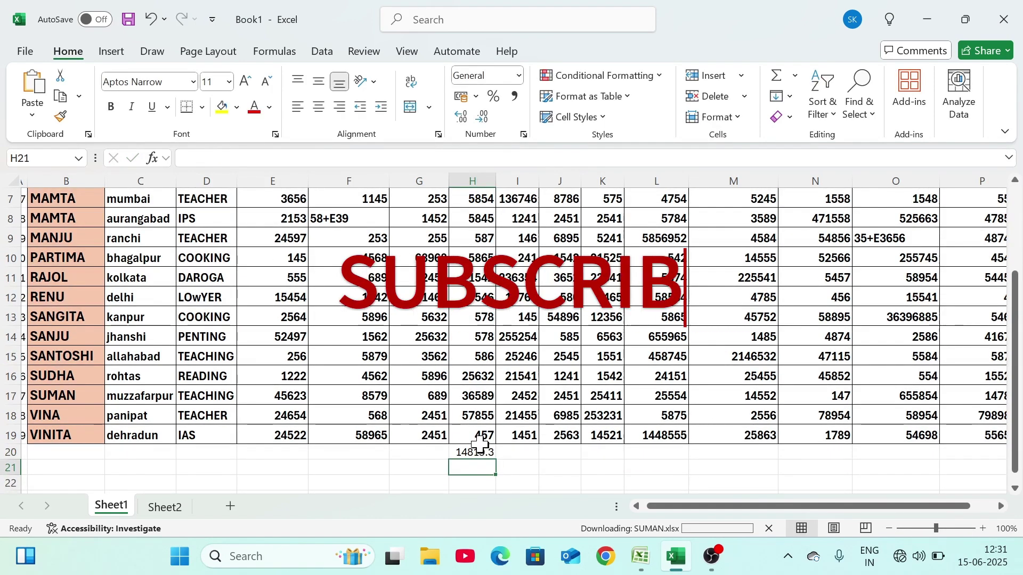
Autofit the width of column H and reduce the average in H20 to zero decimal places
{"action": "left_click", "coordinate": [466, 456]}
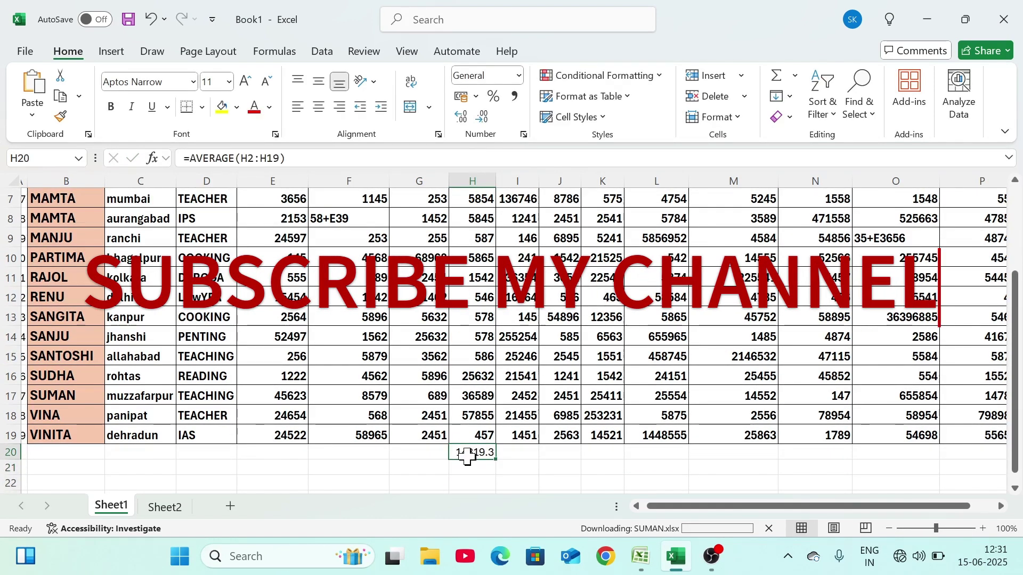
{"action": "double_click", "coordinate": [498, 177]}
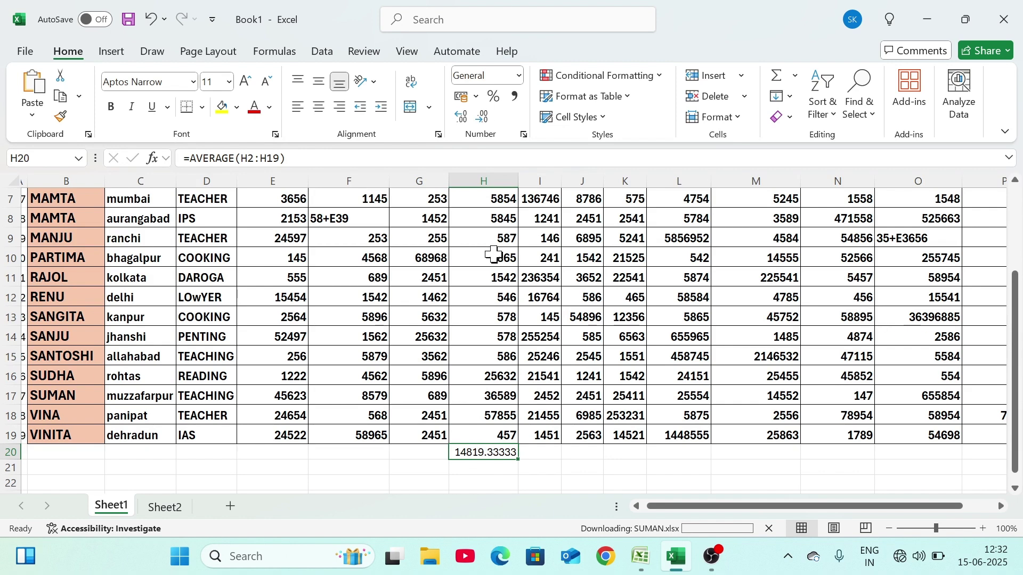
{"action": "left_click", "coordinate": [485, 117]}
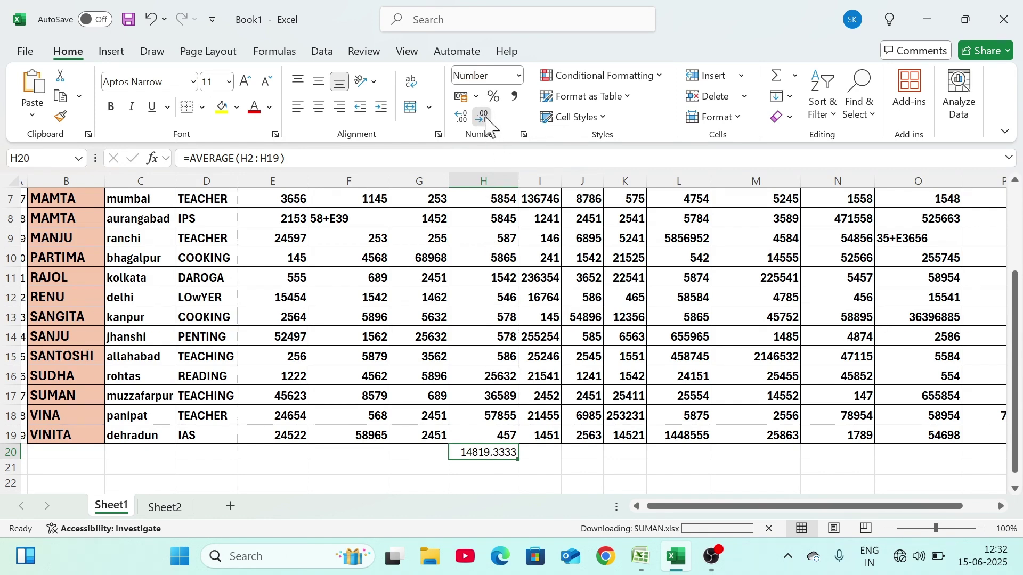
{"action": "left_click", "coordinate": [484, 117]}
{"action": "left_click", "coordinate": [484, 117]}
{"action": "left_click", "coordinate": [485, 117]}
{"action": "left_click", "coordinate": [485, 117]}
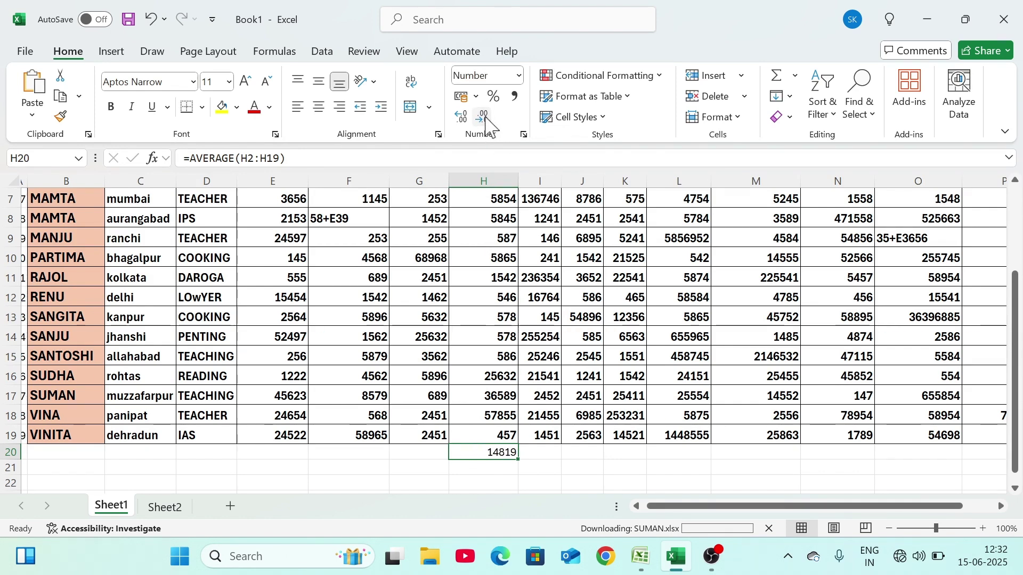
Preview an Above Average rule with Light Red Fill with Dark Red Text on the April values in H2:H19, and cancel it
{"action": "scroll", "coordinate": [532, 261], "scroll_direction": "up", "scroll_amount": 2}
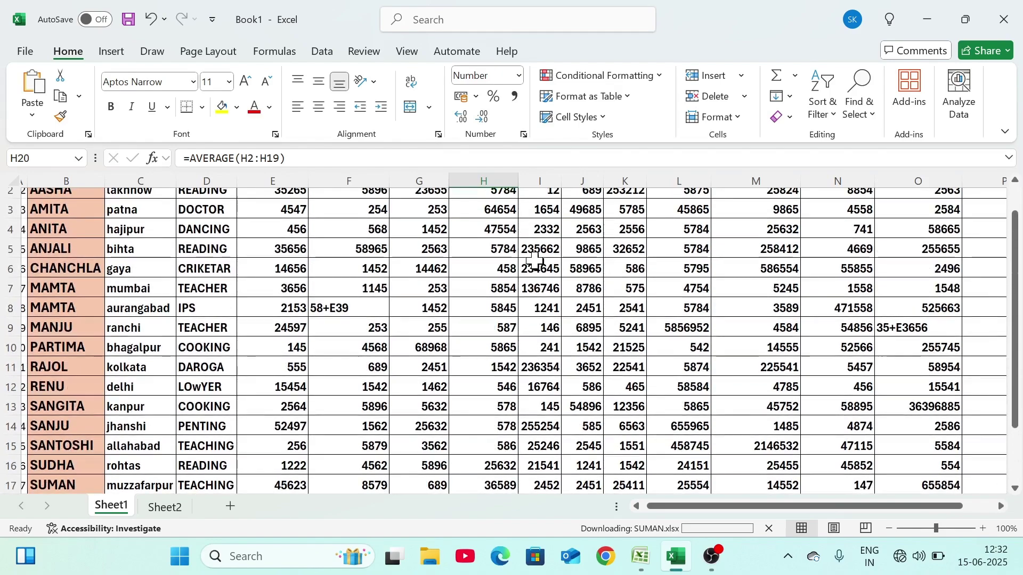
{"action": "left_click", "coordinate": [535, 261]}
{"action": "scroll", "coordinate": [565, 293], "scroll_direction": "down", "scroll_amount": 2}
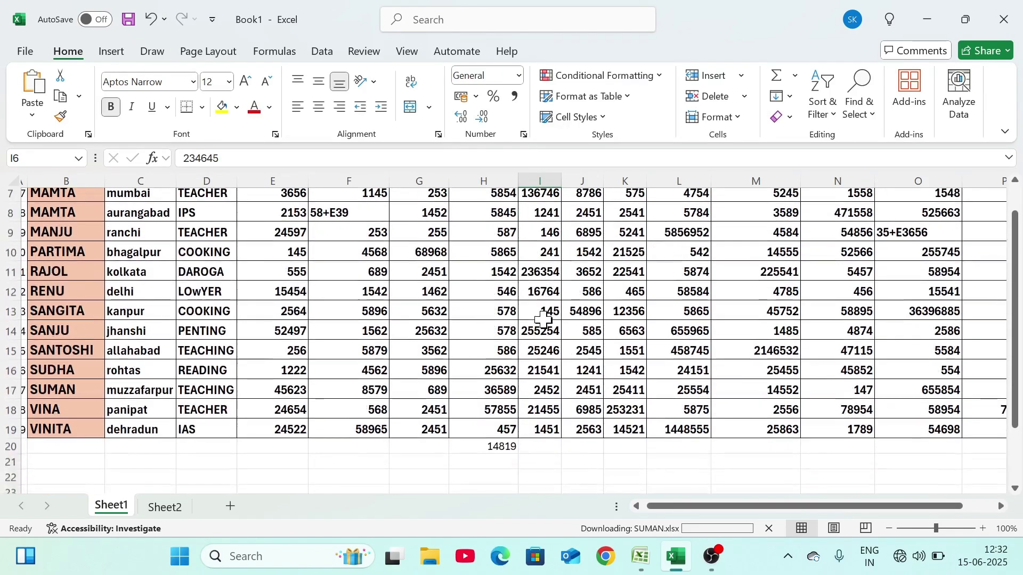
{"action": "scroll", "coordinate": [554, 303], "scroll_direction": "up", "scroll_amount": 1}
{"action": "scroll", "coordinate": [542, 318], "scroll_direction": "down", "scroll_amount": 1}
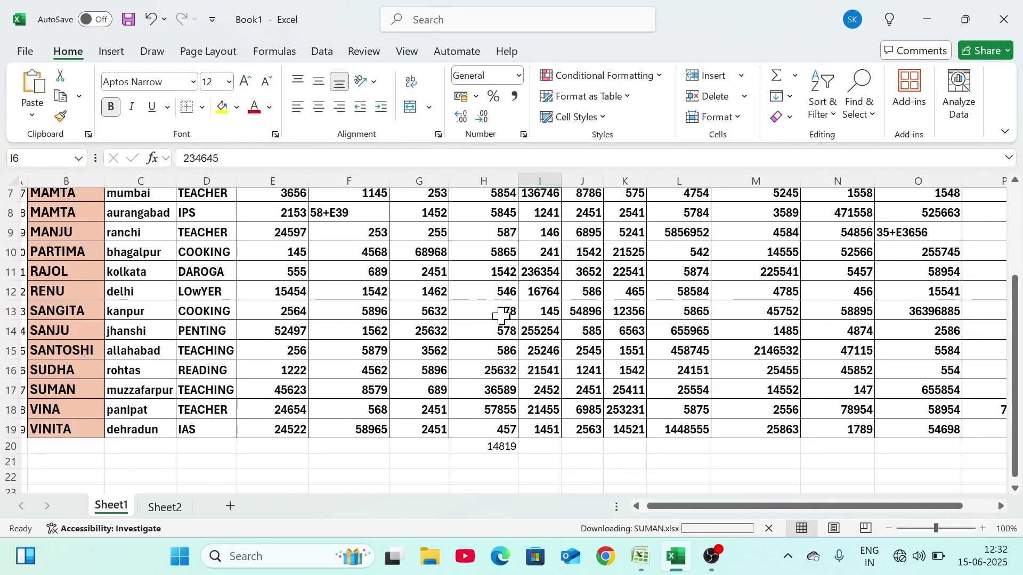
{"action": "scroll", "coordinate": [500, 315], "scroll_direction": "up", "scroll_amount": 3}
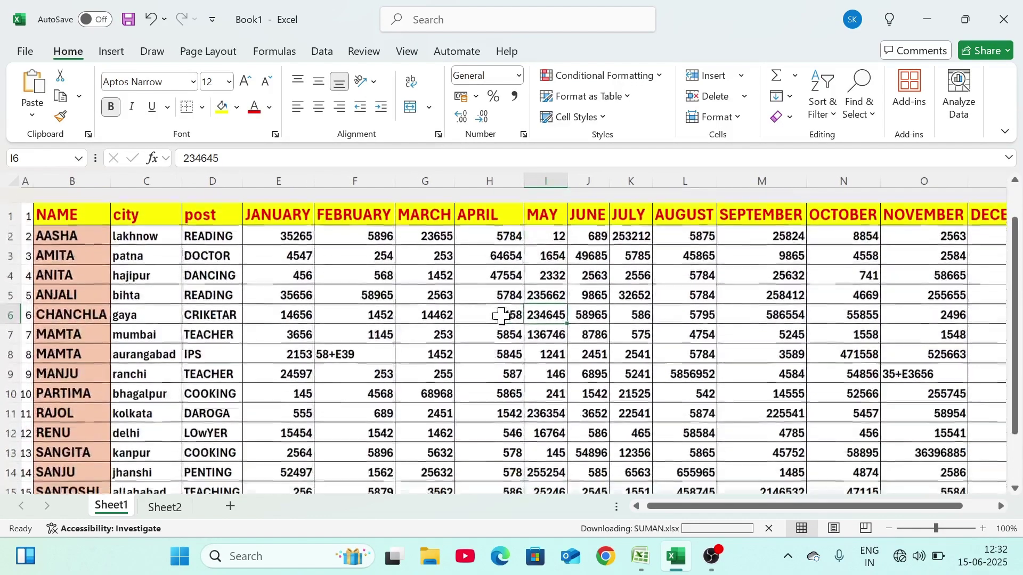
{"action": "left_click_drag", "start_coordinate": [495, 221], "coordinate": [498, 425]}
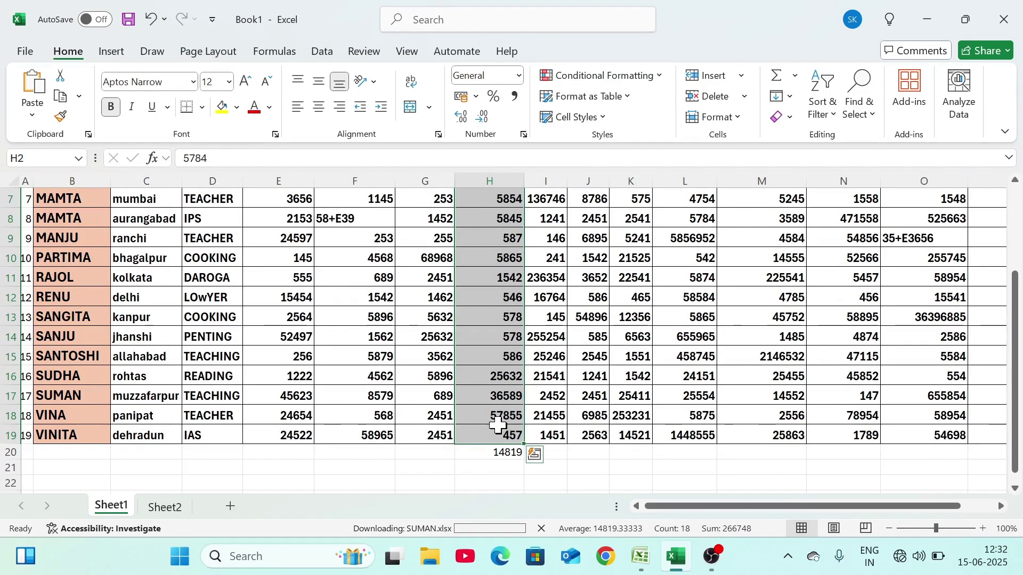
{"action": "left_click", "coordinate": [590, 76]}
{"action": "mouse_move", "coordinate": [565, 140]}
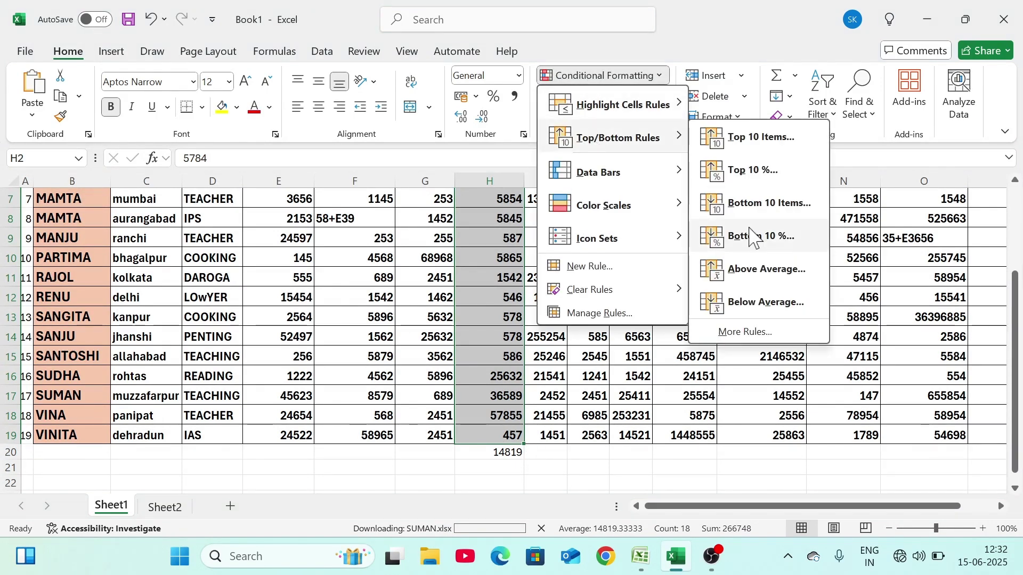
{"action": "left_click", "coordinate": [751, 273]}
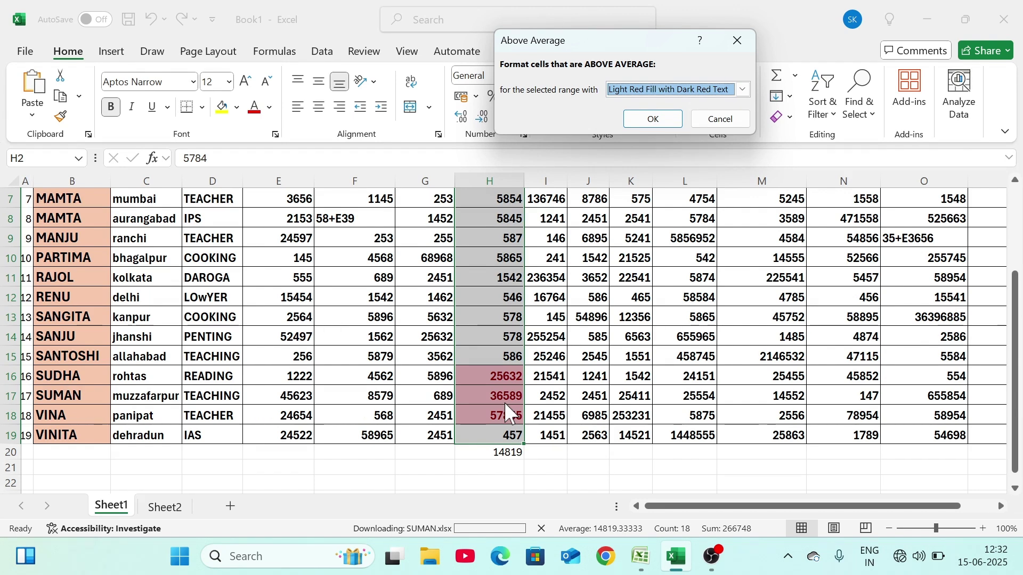
{"action": "left_click", "coordinate": [722, 120]}
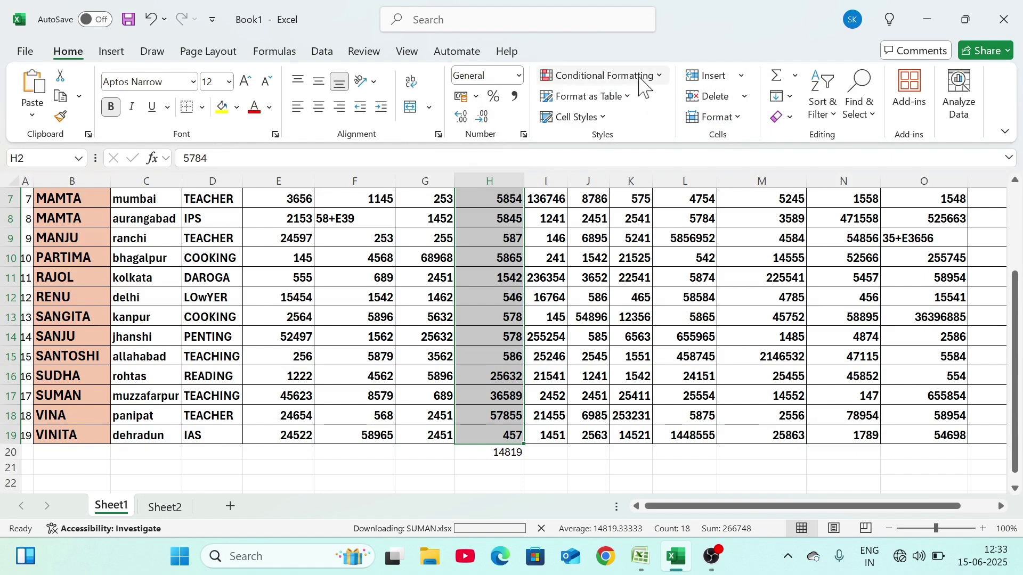
Preview a Below Average rule with Light Red Fill with Dark Red Text on the April values in H2:H19, and cancel it
{"action": "left_click", "coordinate": [643, 83]}
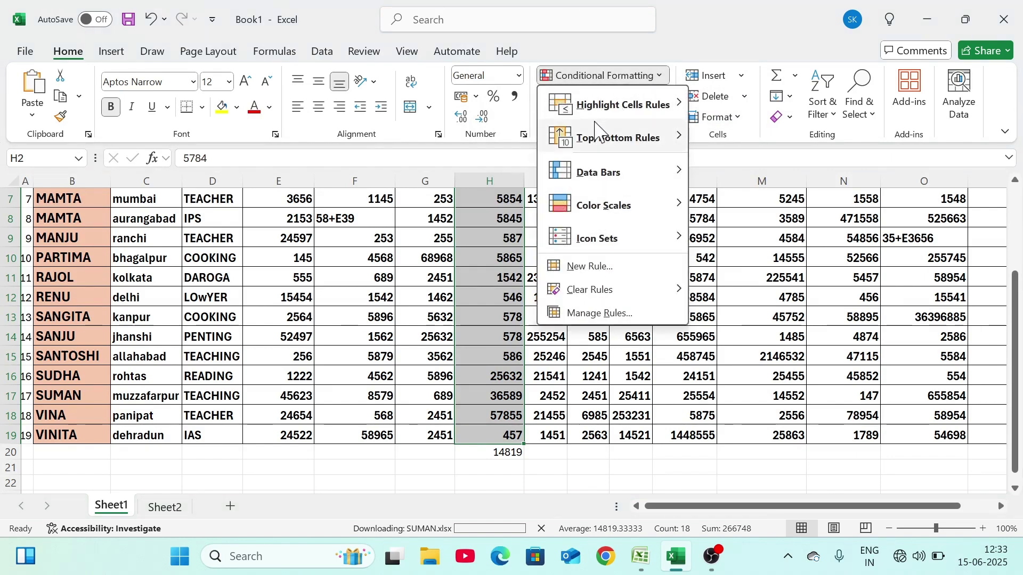
{"action": "mouse_move", "coordinate": [594, 144]}
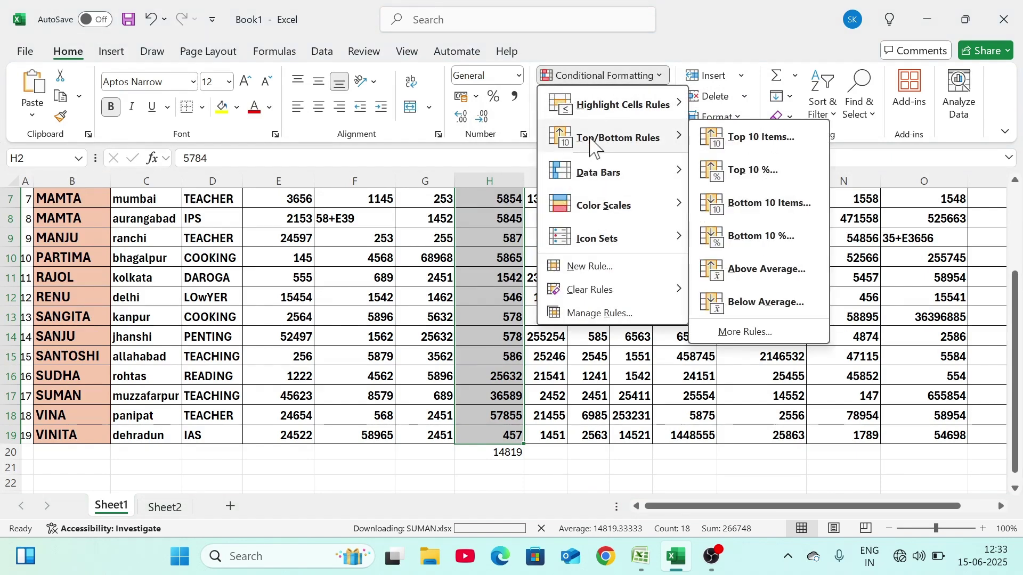
{"action": "left_click", "coordinate": [742, 308]}
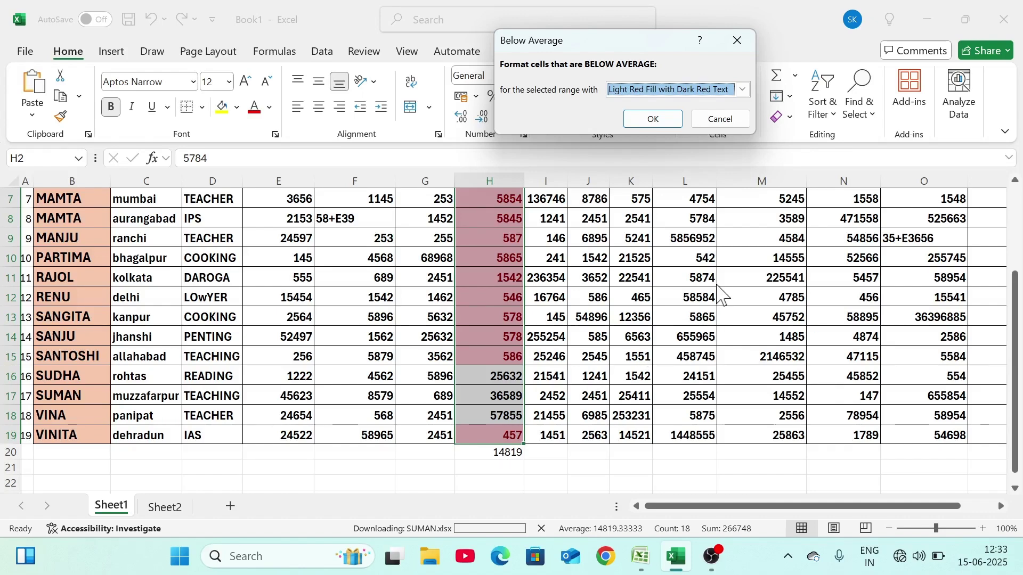
{"action": "left_click", "coordinate": [722, 126]}
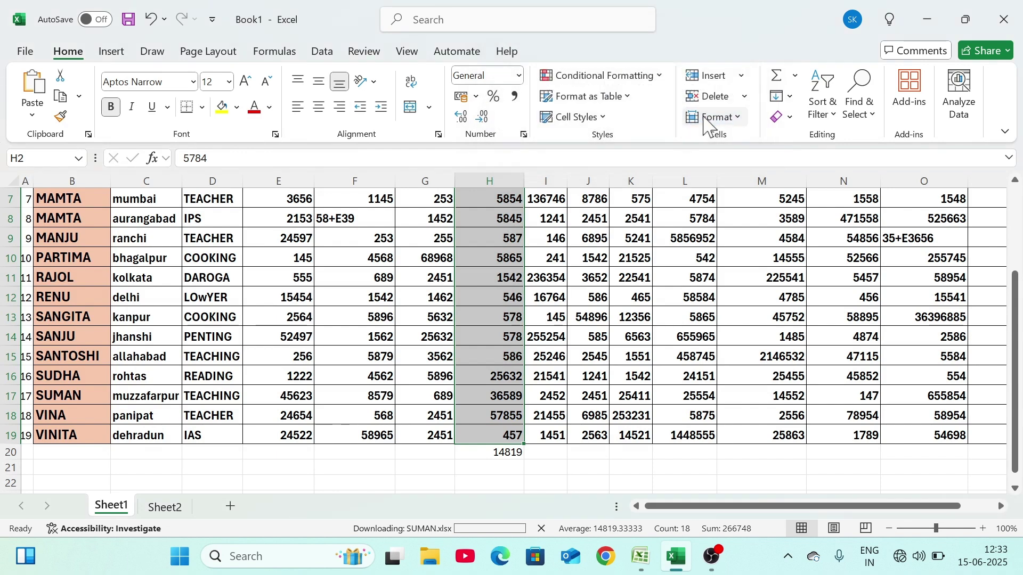
{"action": "left_click", "coordinate": [610, 95]}
{"action": "left_click", "coordinate": [606, 80]}
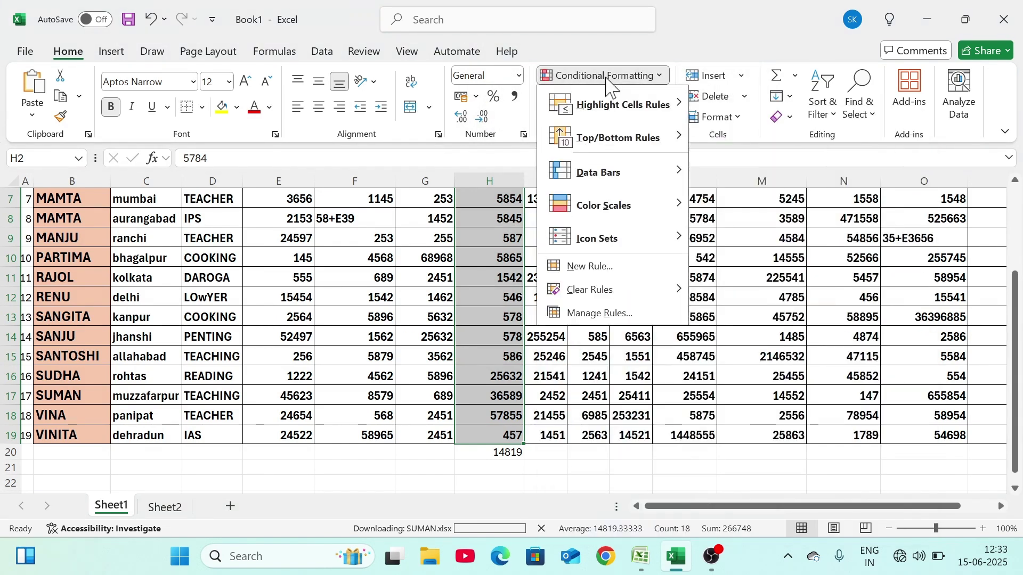
{"action": "mouse_move", "coordinate": [588, 150]}
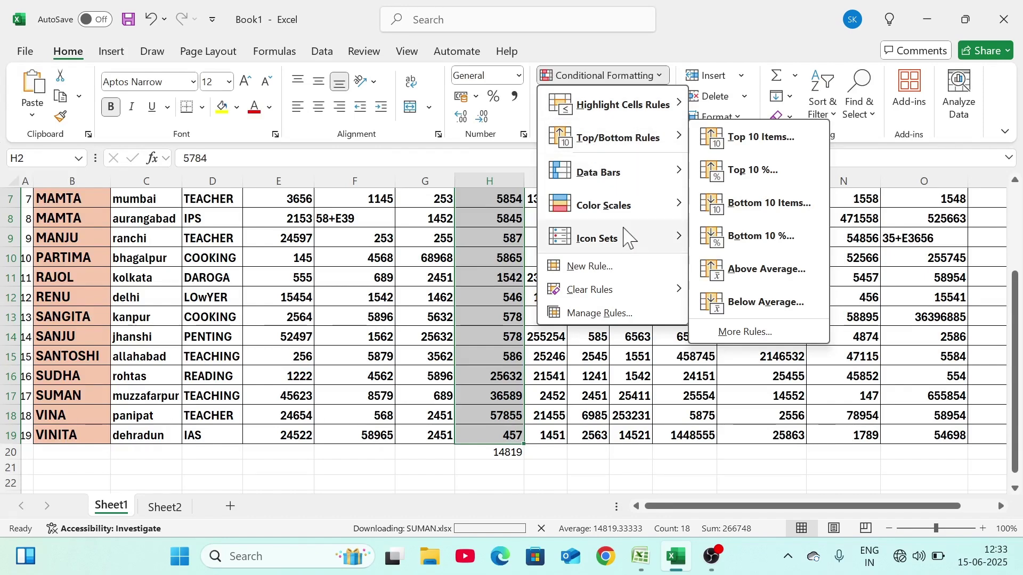
{"action": "left_click", "coordinate": [593, 359]}
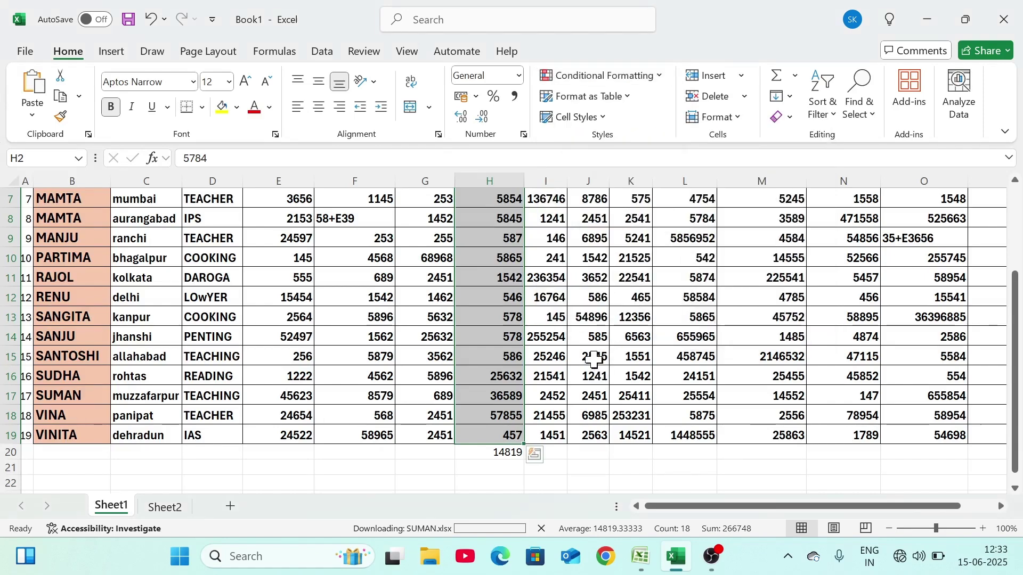
{"action": "left_click", "coordinate": [634, 310]}
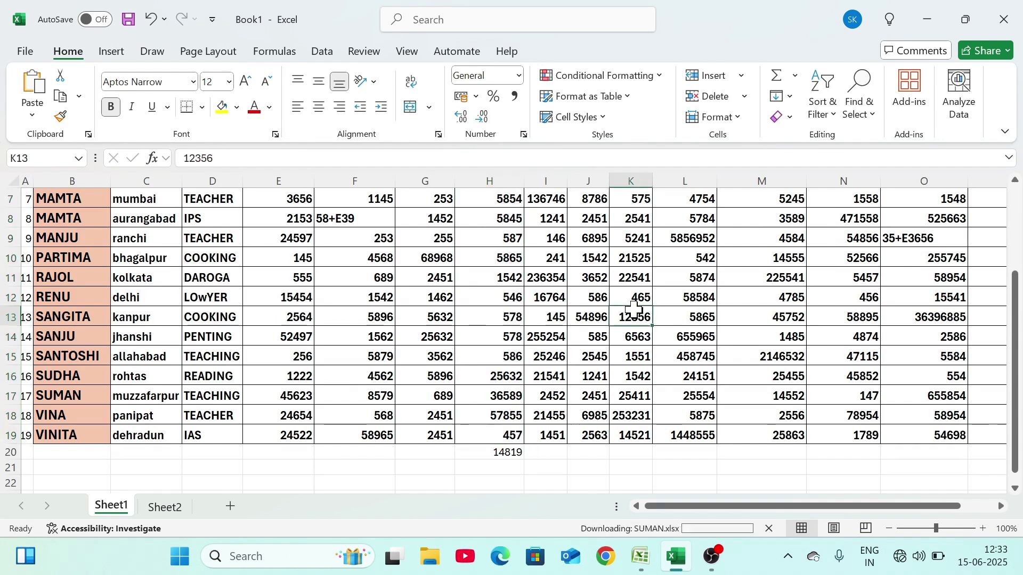
{"action": "left_click", "coordinate": [645, 76]}
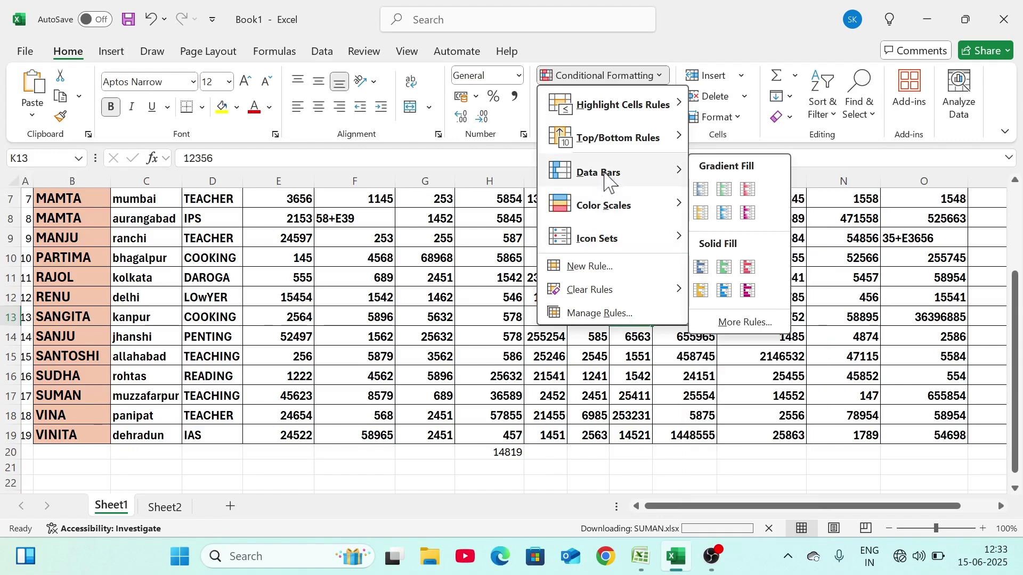
{"action": "mouse_move", "coordinate": [605, 207]}
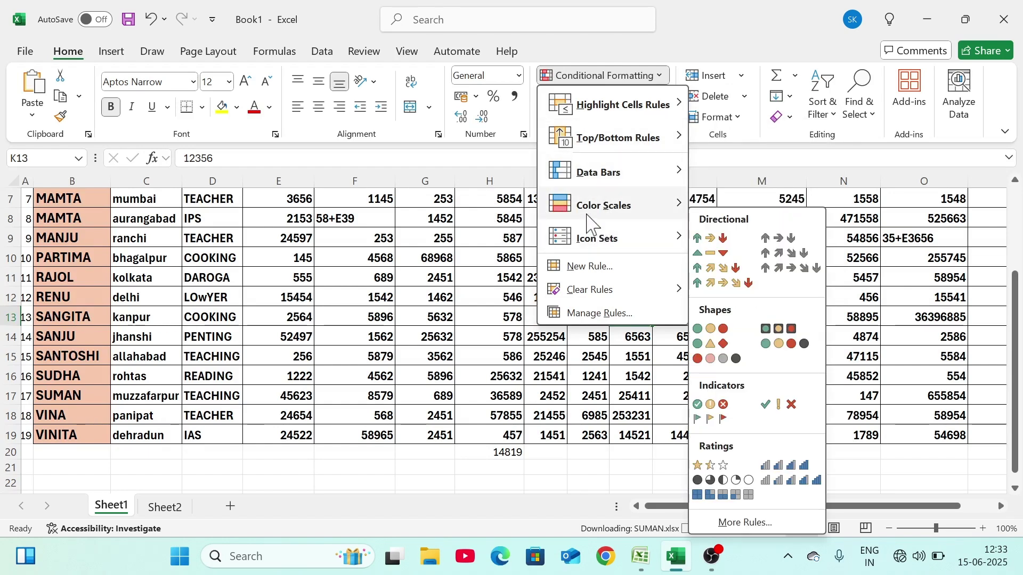
{"action": "left_click", "coordinate": [486, 253]}
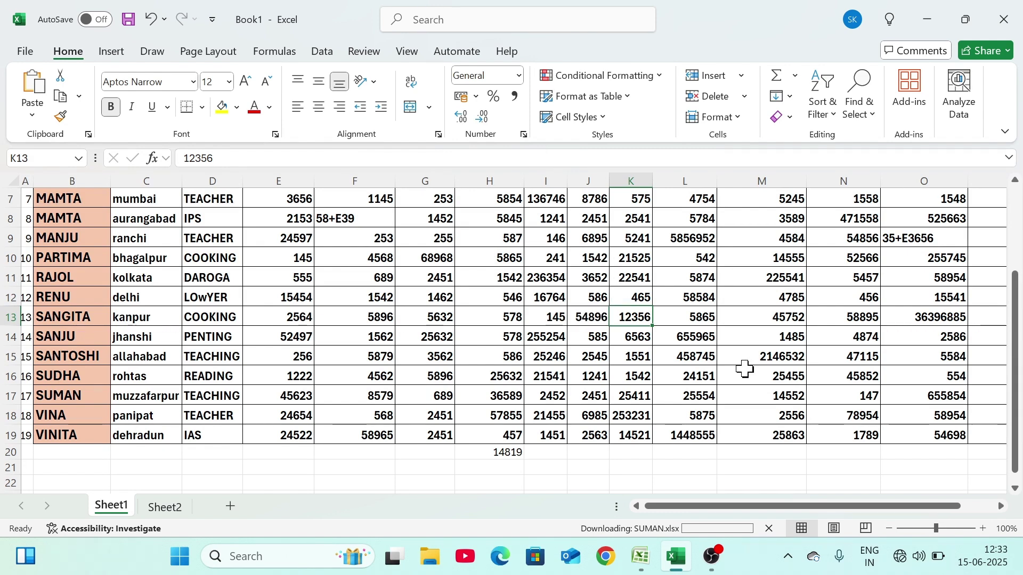
{"action": "mouse_move", "coordinate": [713, 559]}
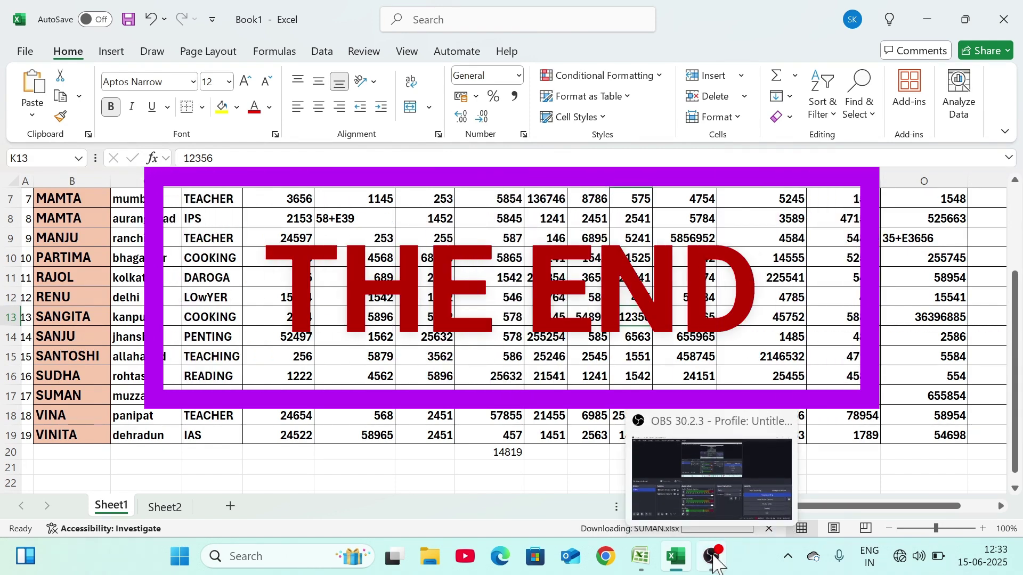